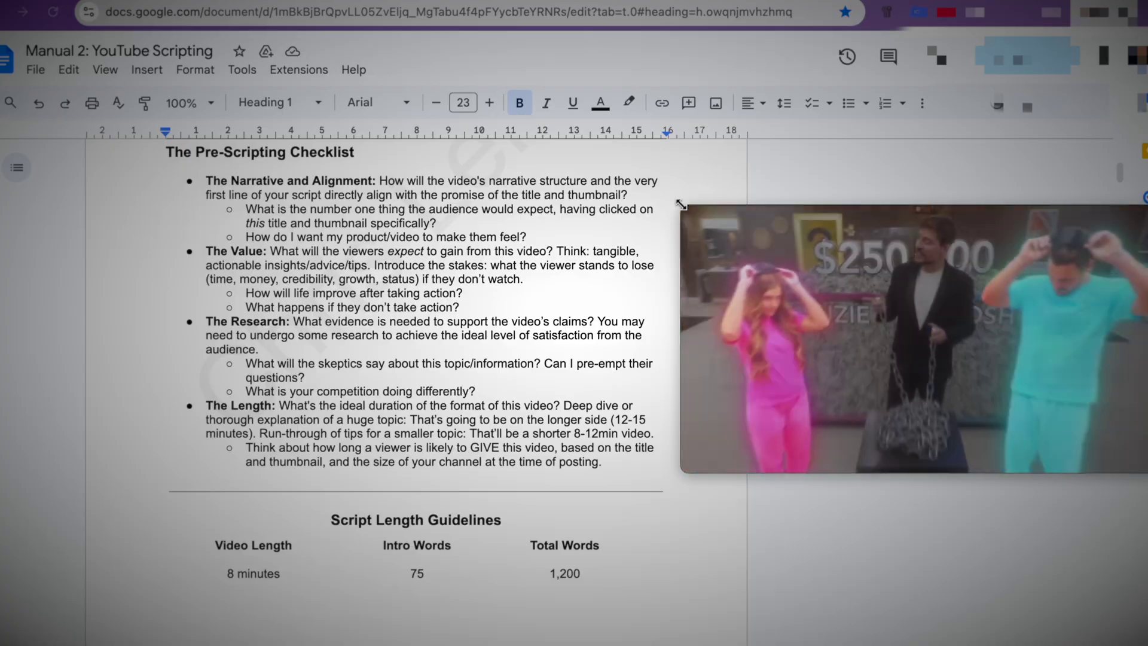
Step: Shrink the floating picture-in-picture video and move it higher over the Docs checklist
{"action": "left_click_drag", "start_coordinate": [681, 204], "coordinate": [723, 226]}
{"action": "left_click_drag", "start_coordinate": [924, 352], "coordinate": [891, 265]}
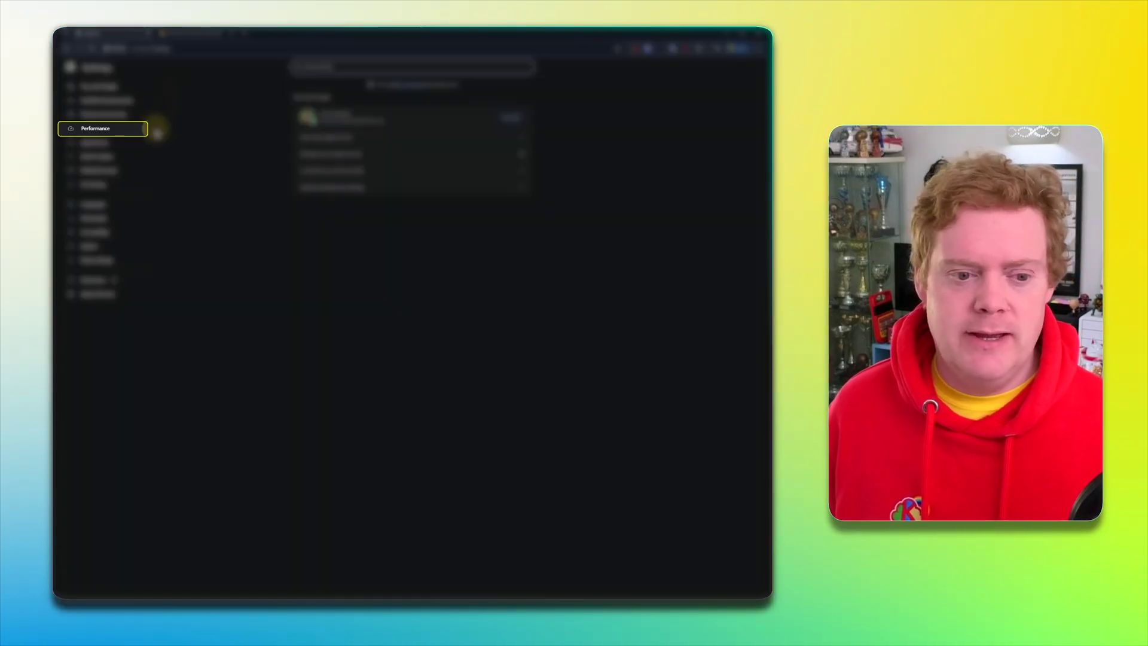
Step: Go to Performance settings and select, then deselect, the Memory heading
{"action": "left_click", "coordinate": [115, 129]}
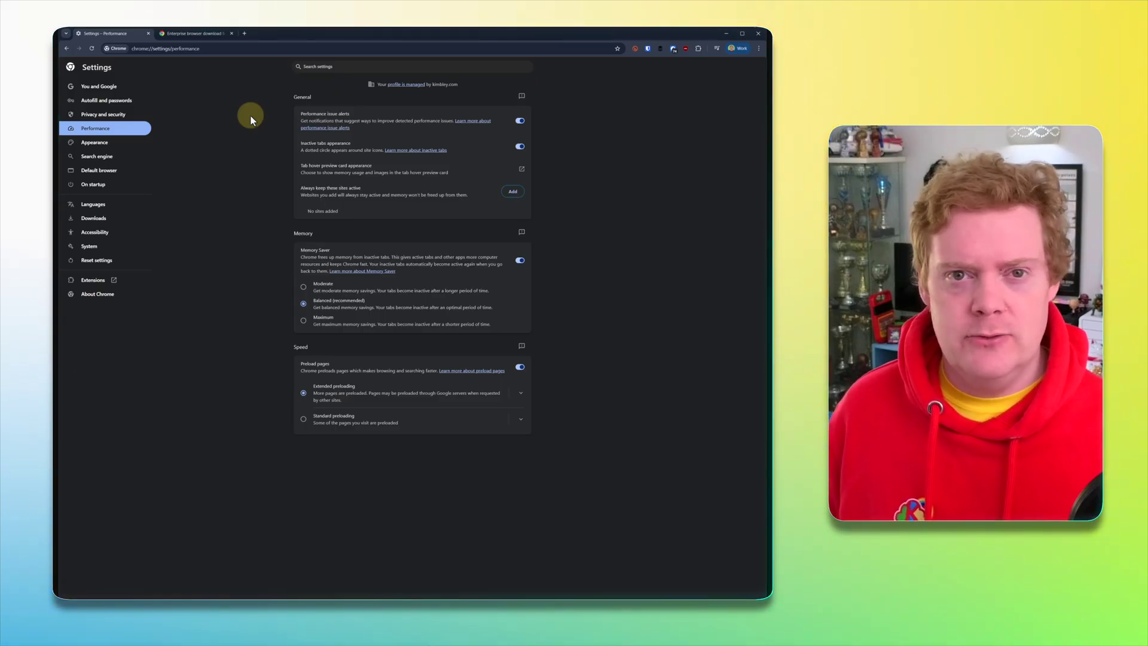
{"action": "left_click_drag", "start_coordinate": [290, 232], "coordinate": [316, 233]}
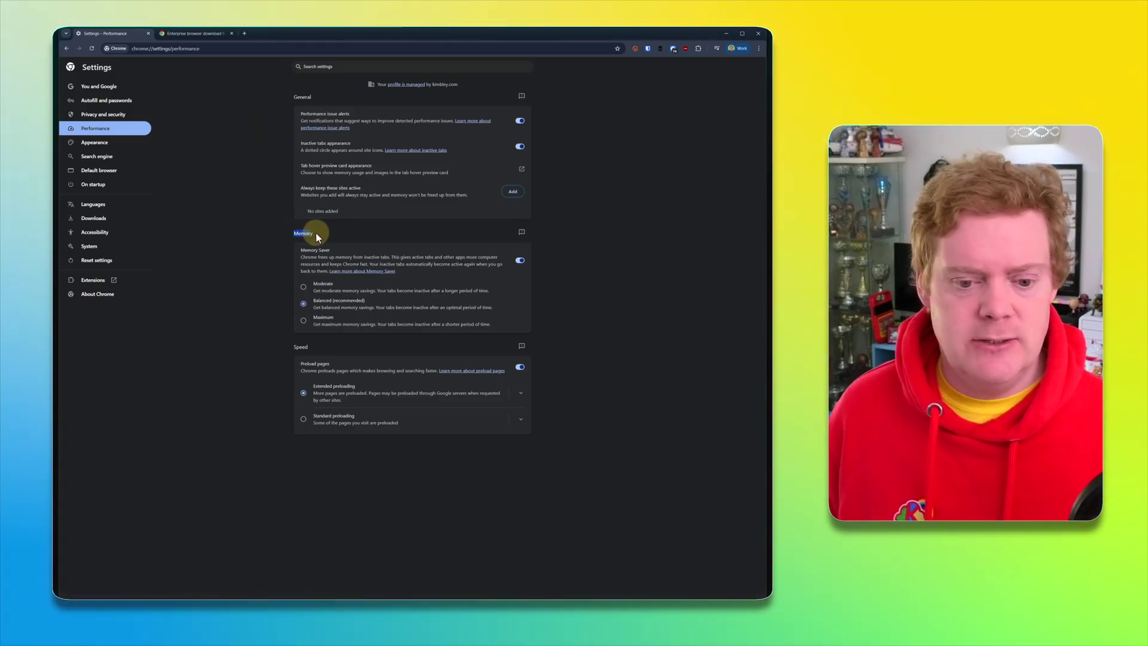
{"action": "left_click", "coordinate": [330, 237]}
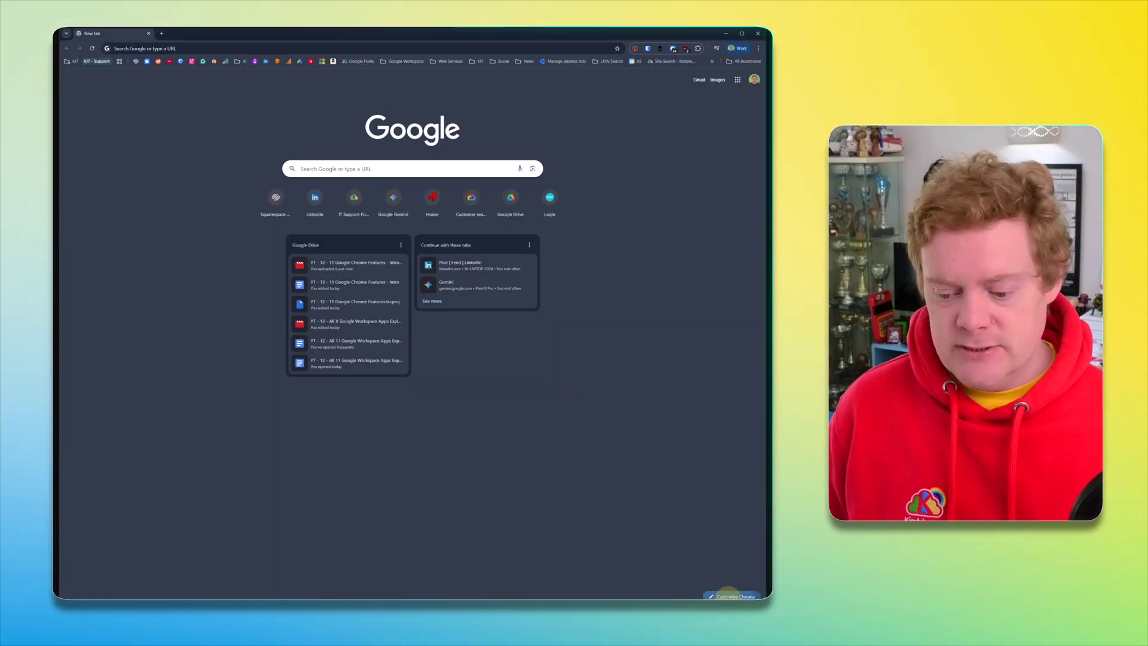
Step: In Customise Chrome, try the pink colour theme, then switch back to grey
{"action": "left_click", "coordinate": [733, 596]}
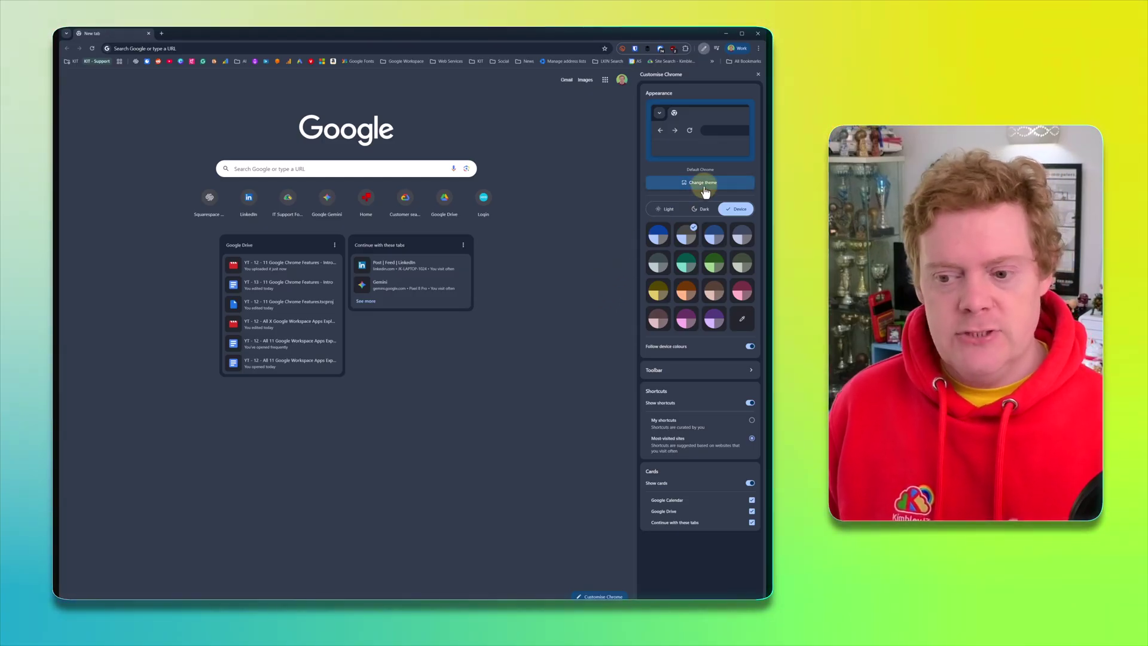
{"action": "left_click", "coordinate": [715, 238]}
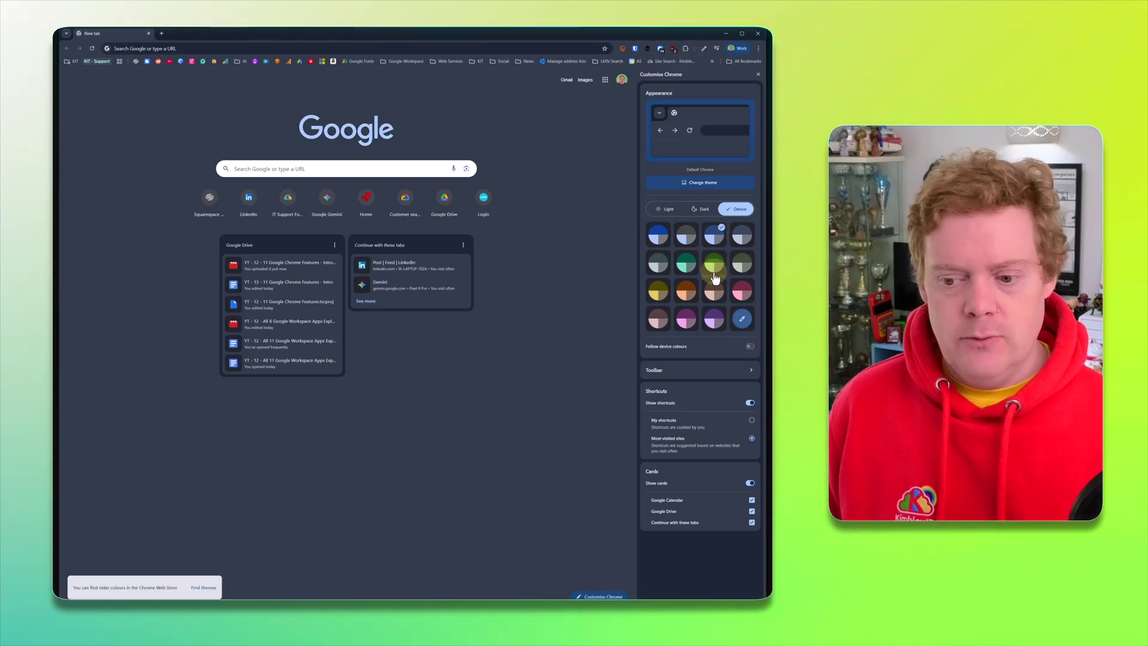
{"action": "left_click", "coordinate": [689, 242]}
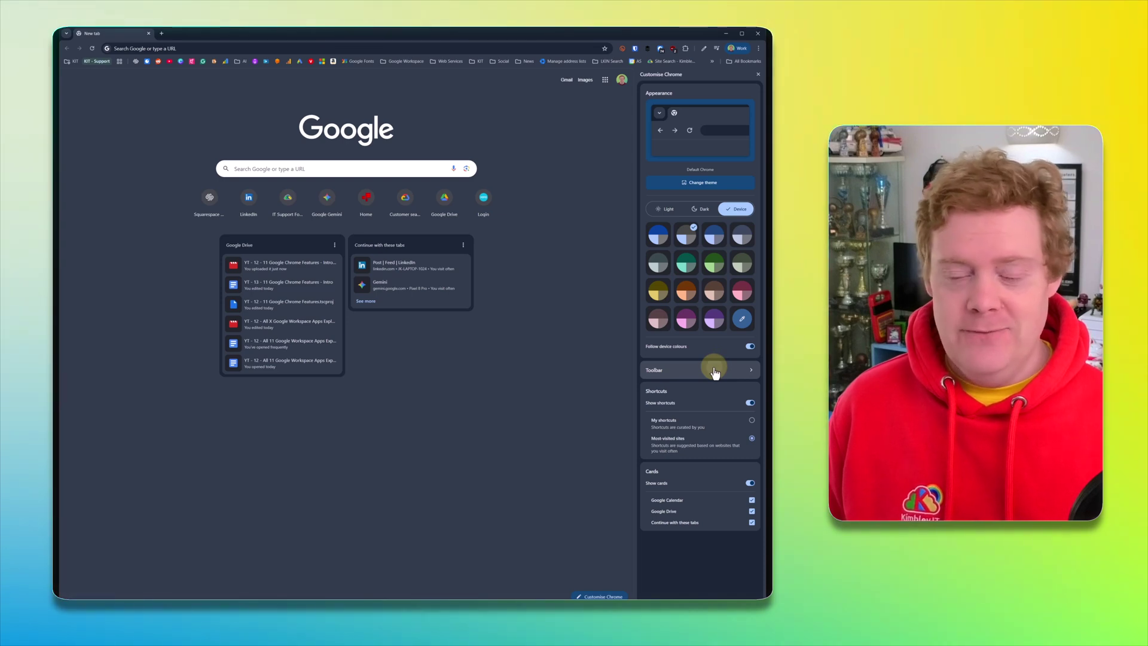
Step: In Customise Chrome's Toolbar options, switch on the Forward button
{"action": "left_click", "coordinate": [716, 371]}
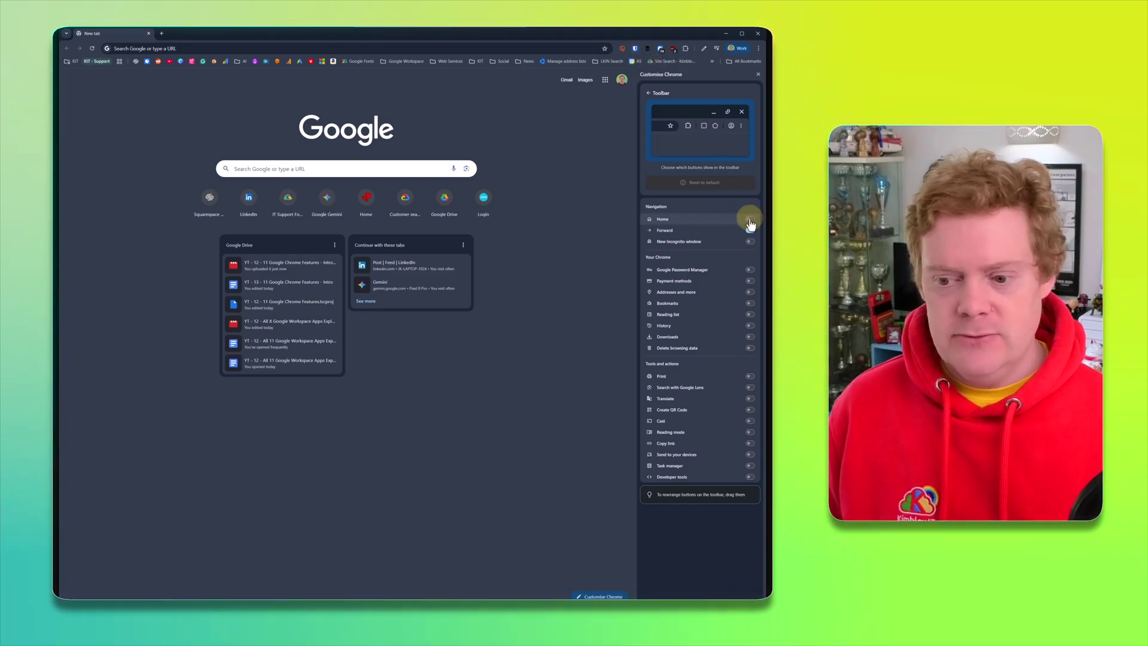
{"action": "left_click", "coordinate": [750, 219]}
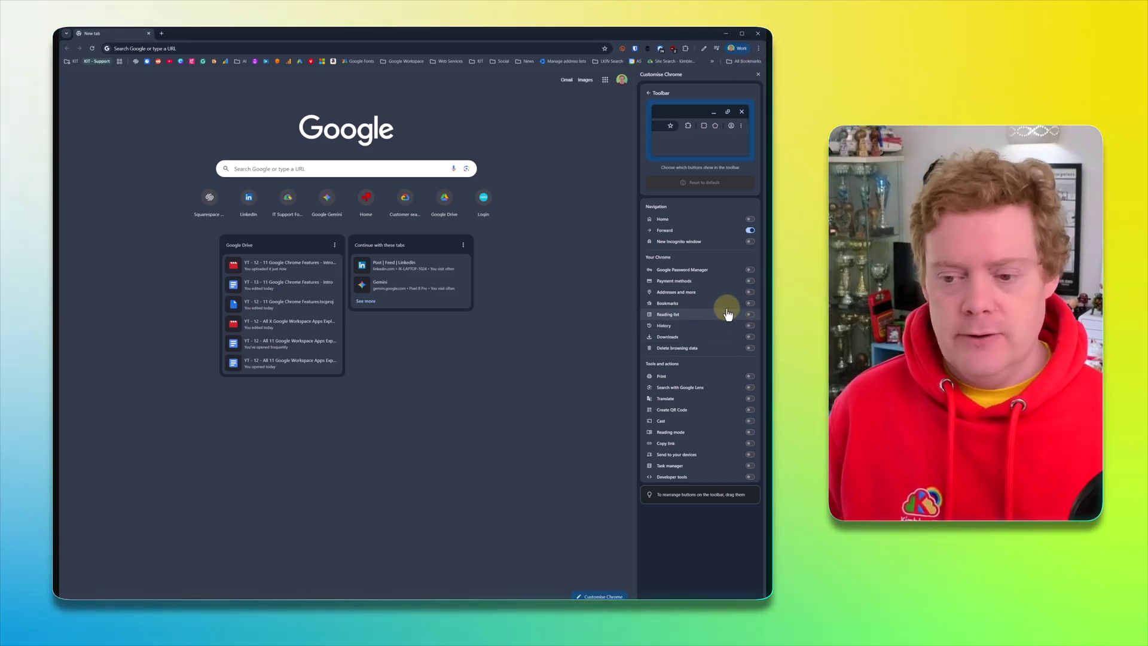
Step: Return to the main Customise Chrome options and toggle the Google Drive card off and on
{"action": "left_click", "coordinate": [648, 95]}
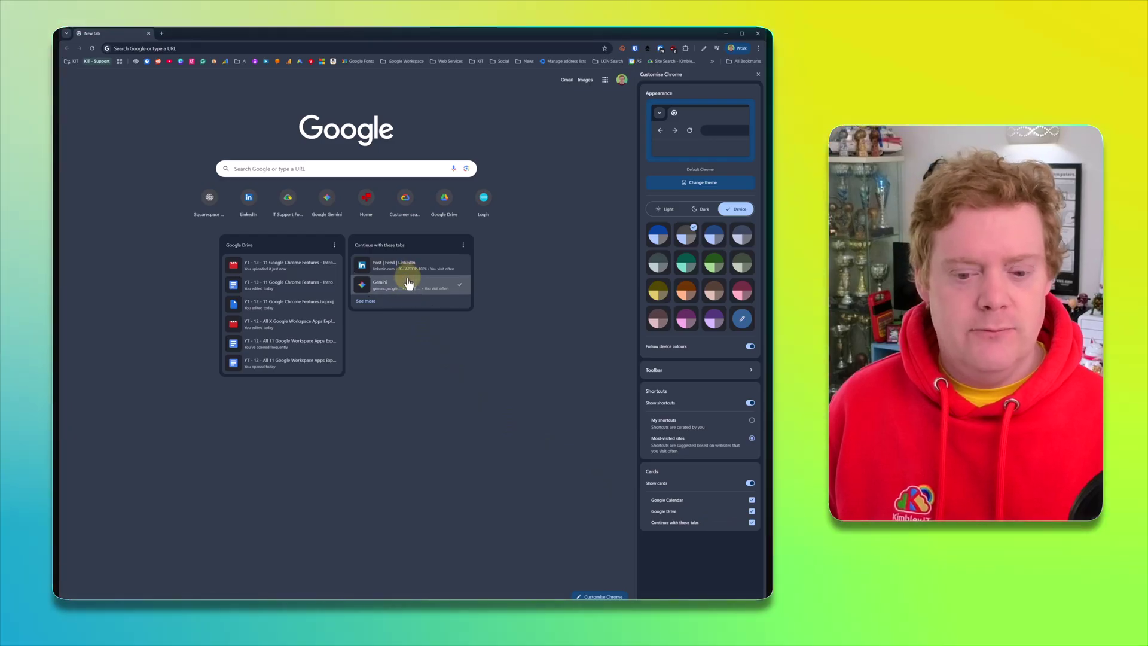
{"action": "left_click", "coordinate": [752, 512]}
{"action": "left_click", "coordinate": [751, 512]}
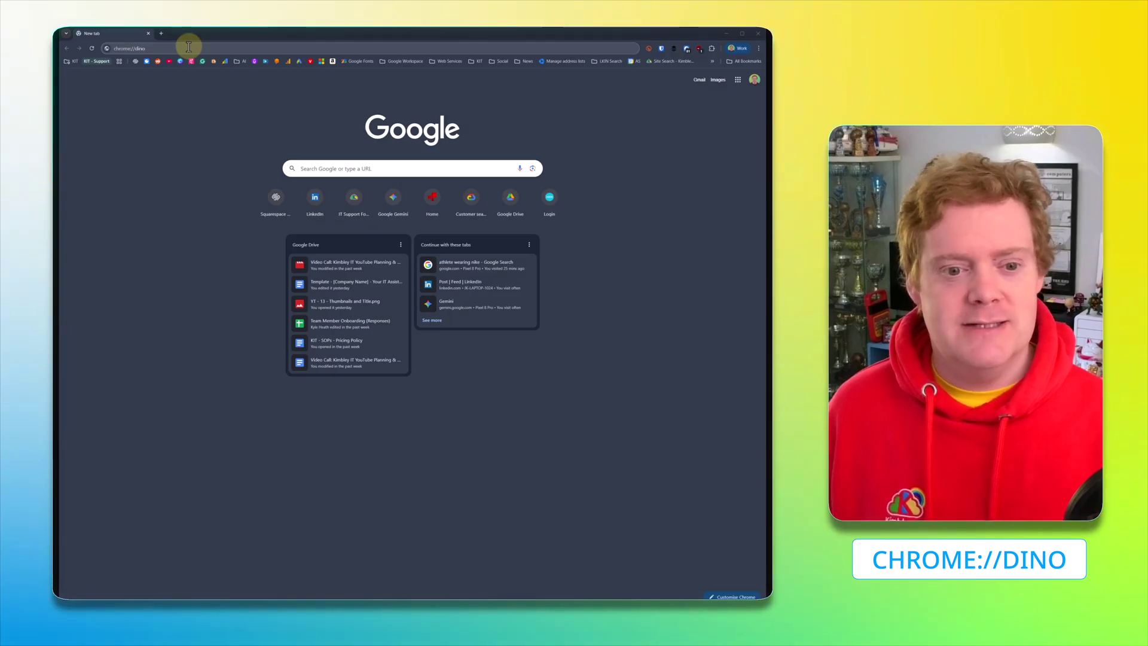
Step: Play the chrome://dino game until game over, then minimize Chrome
{"action": "left_click", "coordinate": [188, 47]}
{"action": "key", "text": "Return"}
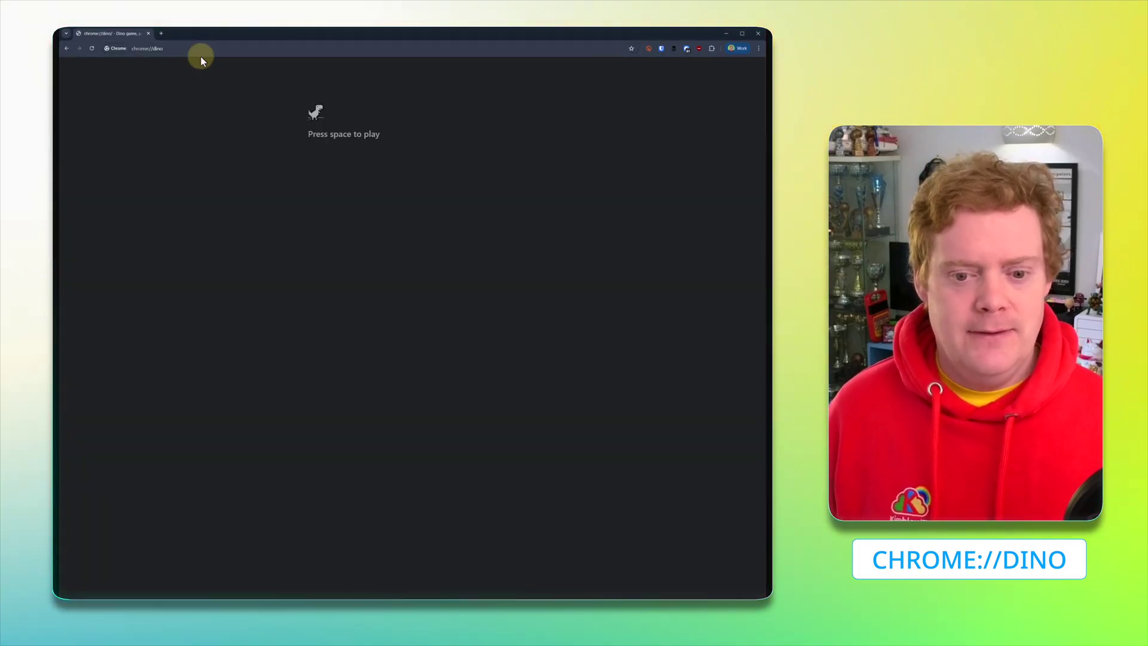
{"action": "key", "text": "space"}
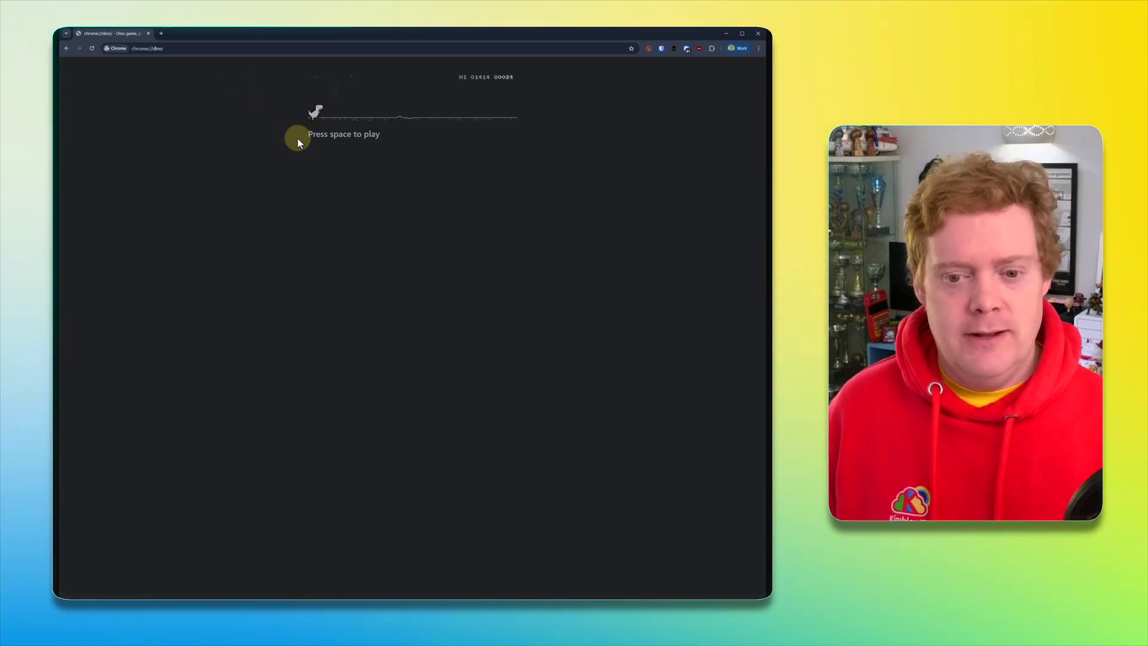
{"action": "key", "text": "space"}
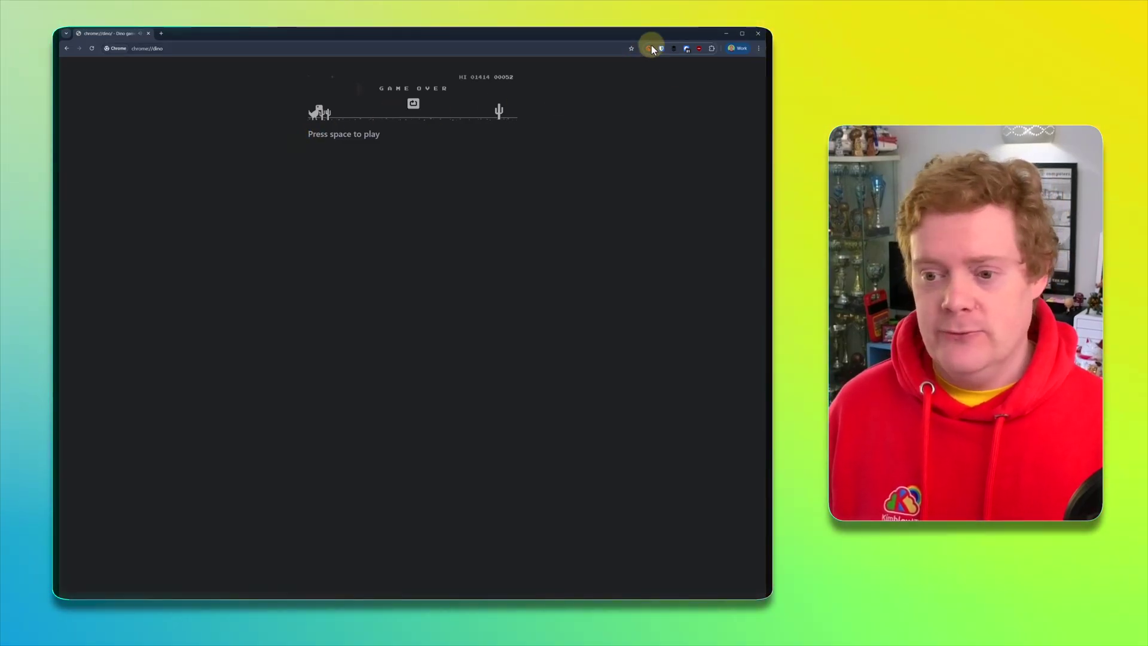
{"action": "left_click", "coordinate": [726, 34]}
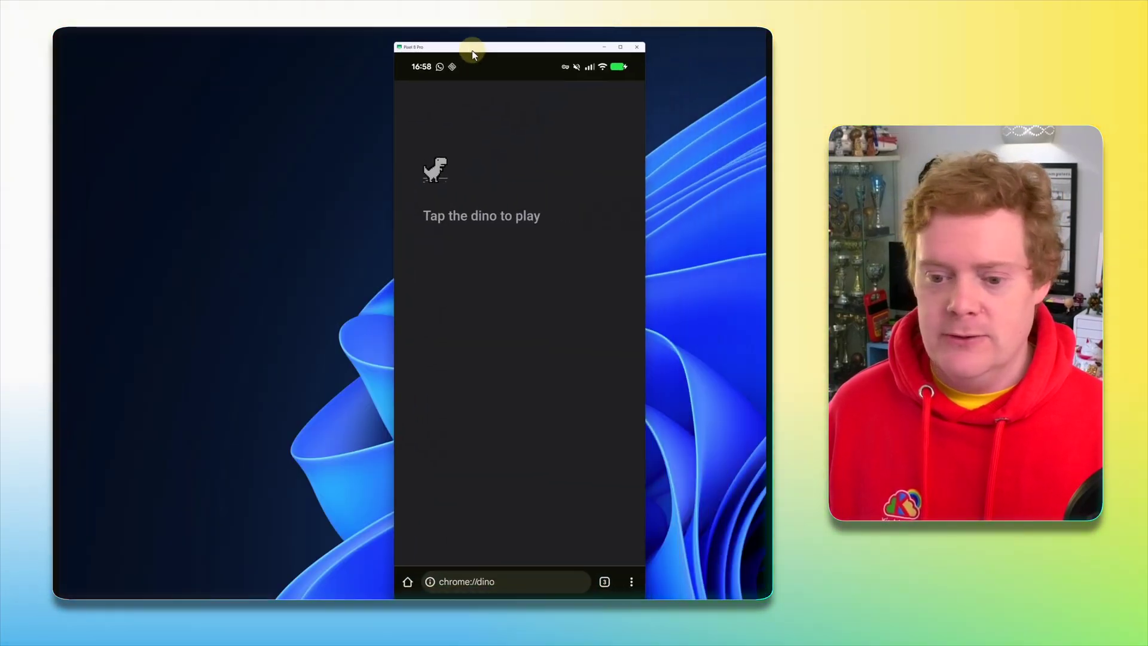
Step: Start the Dino game on the phone mirrored in Phone Link
{"action": "left_click", "coordinate": [431, 220]}
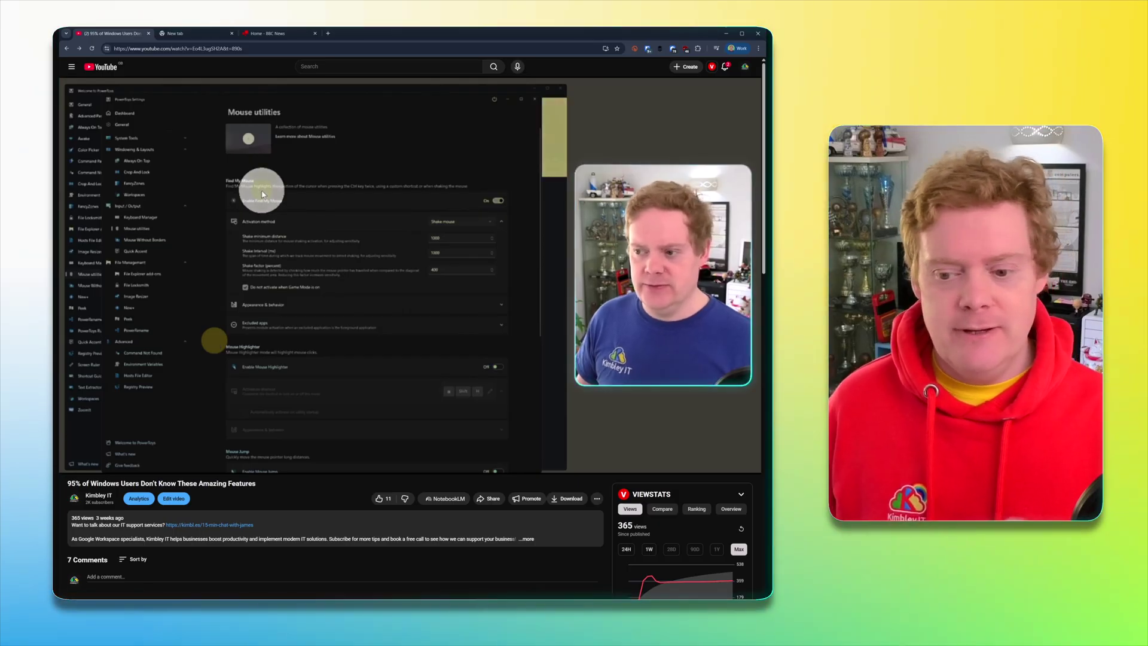
{"action": "mouse_move", "coordinate": [223, 342]}
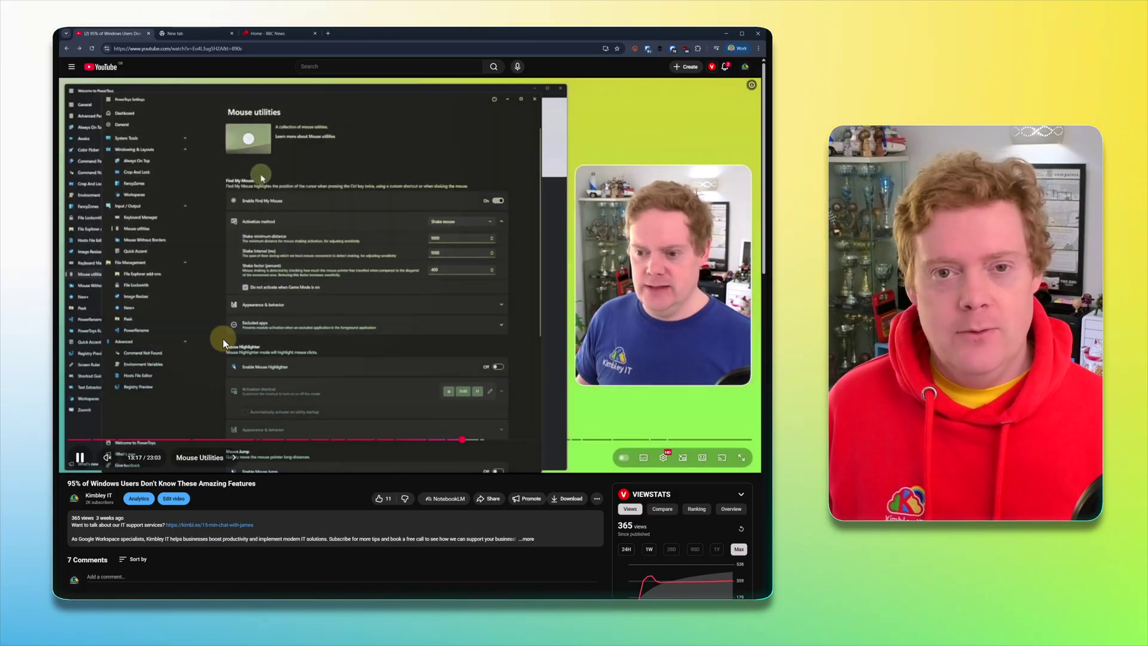
{"action": "right_click", "coordinate": [329, 273]}
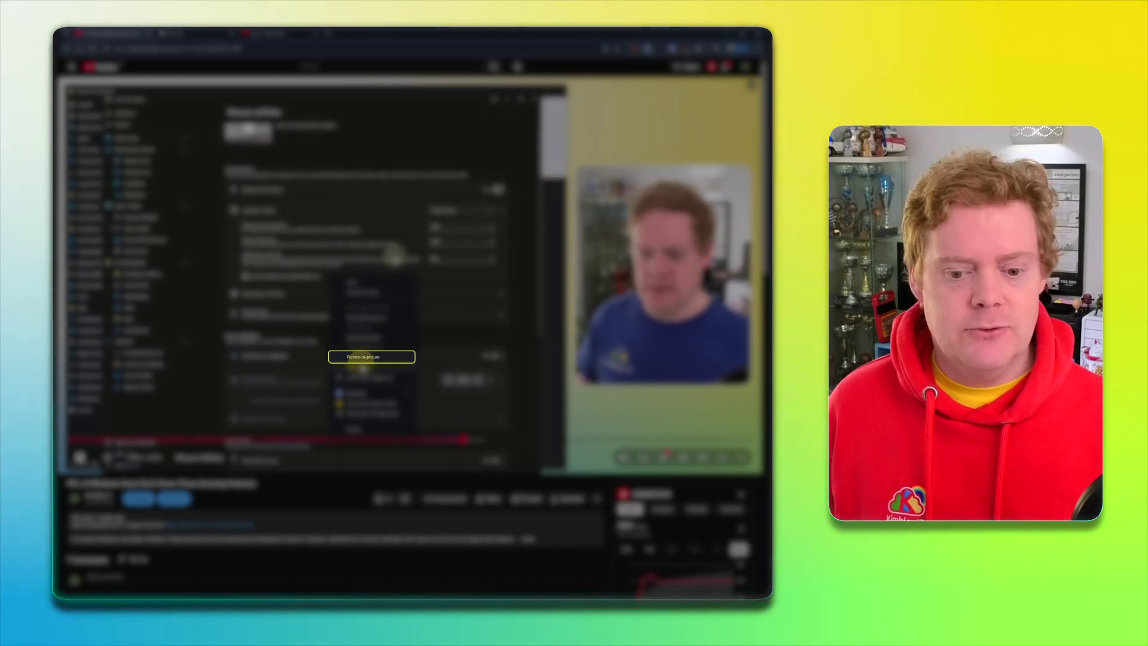
{"action": "left_click", "coordinate": [362, 358]}
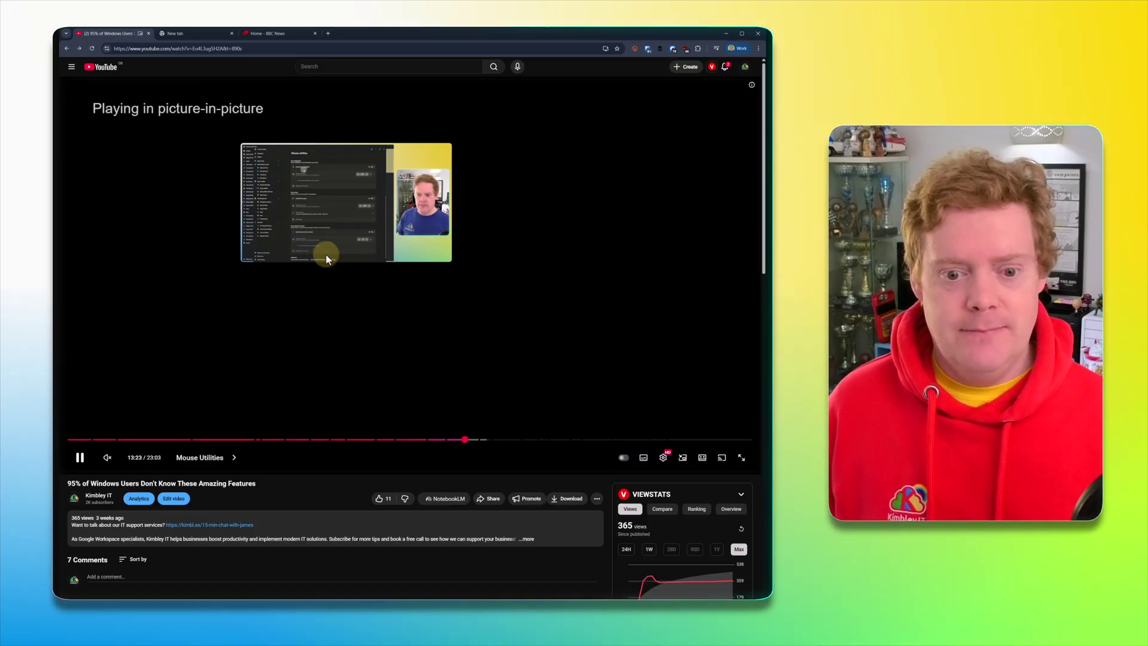
{"action": "left_click_drag", "start_coordinate": [345, 233], "coordinate": [442, 287]}
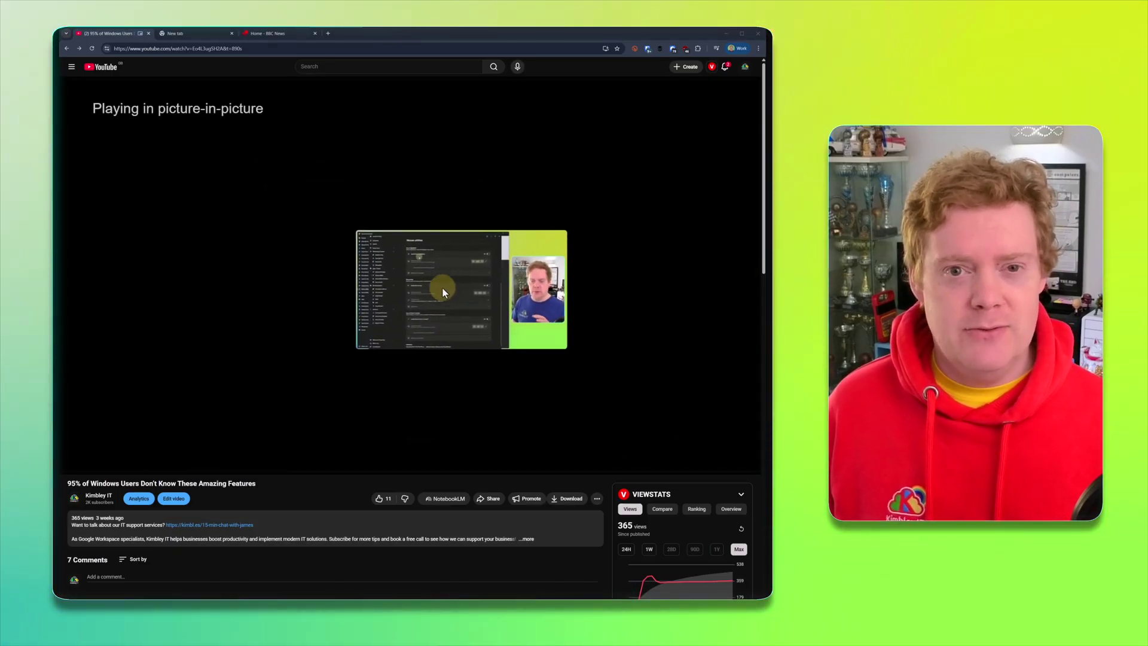
{"action": "left_click", "coordinate": [198, 34]}
{"action": "left_click", "coordinate": [263, 34]}
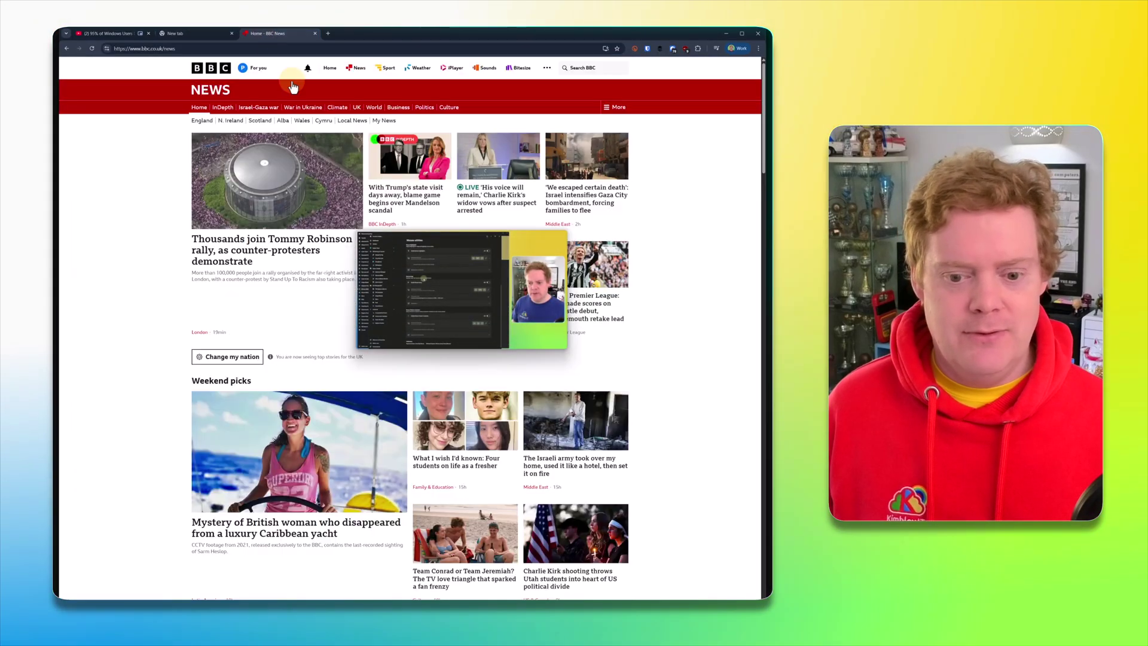
{"action": "left_click_drag", "start_coordinate": [456, 275], "coordinate": [591, 134]}
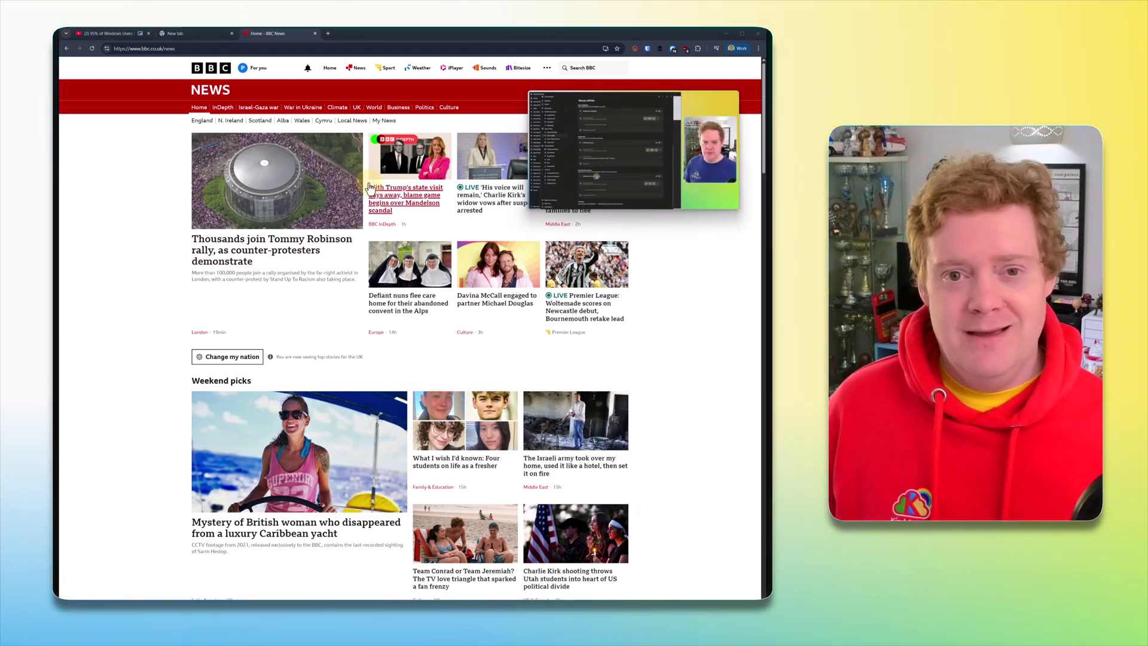
{"action": "left_click", "coordinate": [725, 33]}
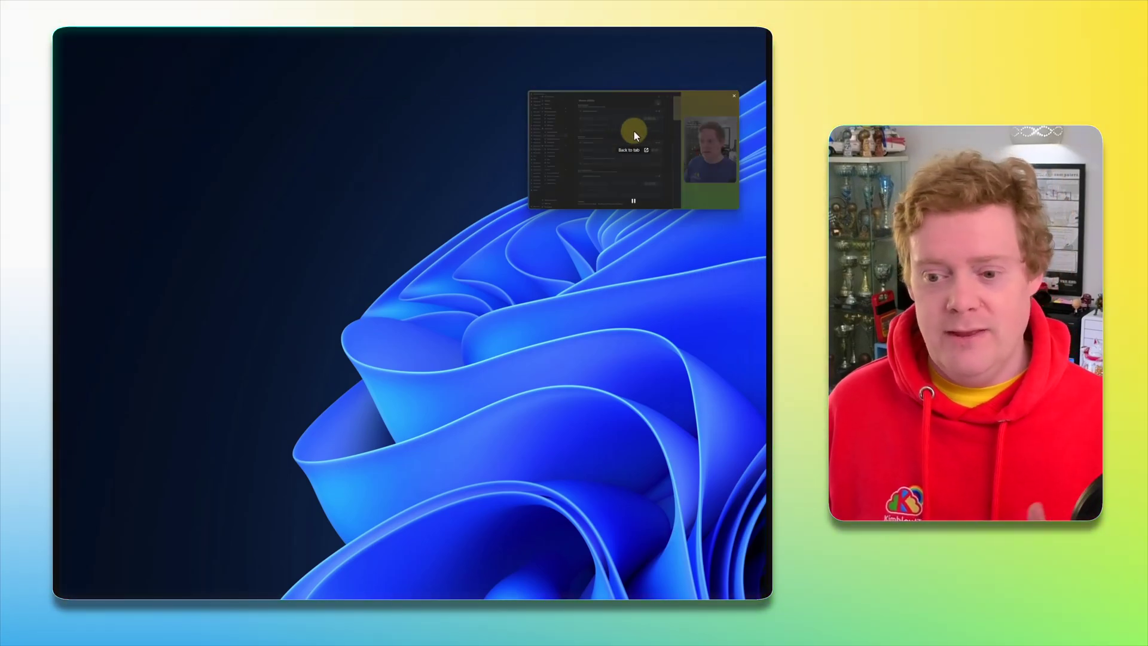
{"action": "left_click_drag", "start_coordinate": [647, 131], "coordinate": [651, 92]}
{"action": "mouse_move", "coordinate": [597, 100]}
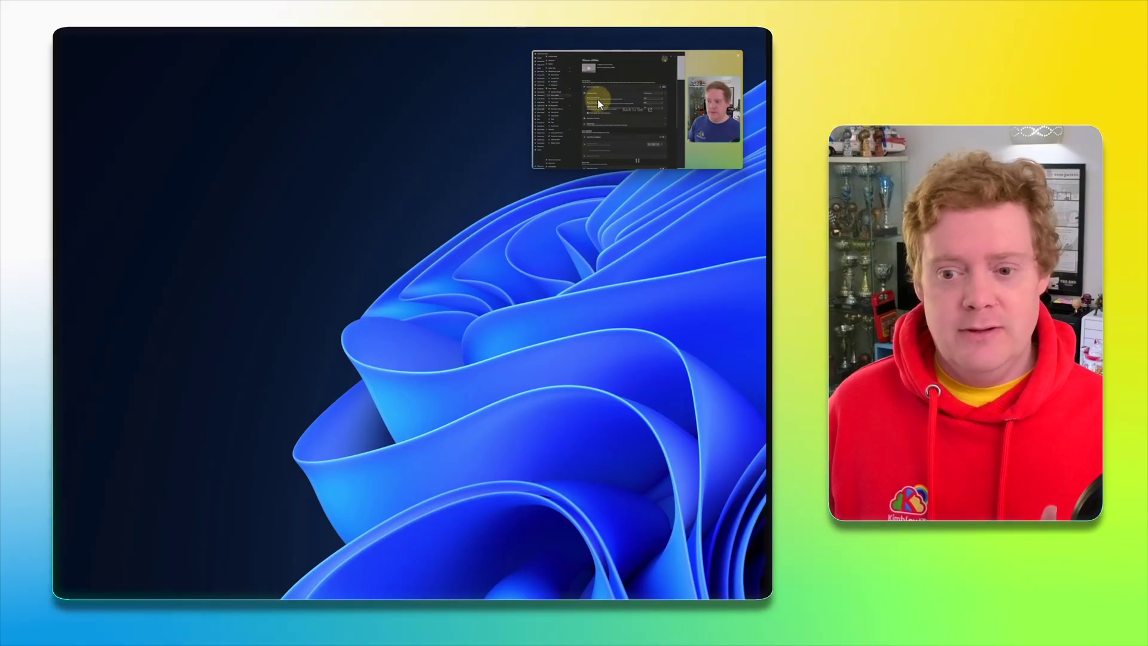
{"action": "left_click", "coordinate": [631, 115]}
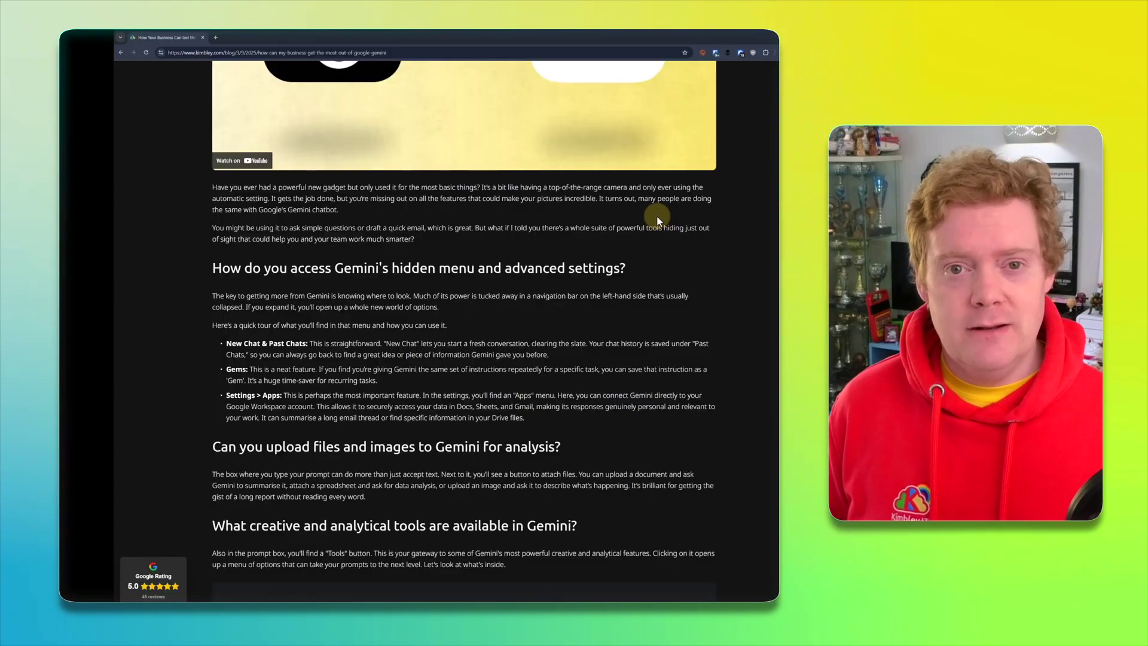
Step: Send the Gemini blog article to the Google Phone
{"action": "scroll", "coordinate": [657, 220], "scroll_direction": "up", "scroll_amount": 2}
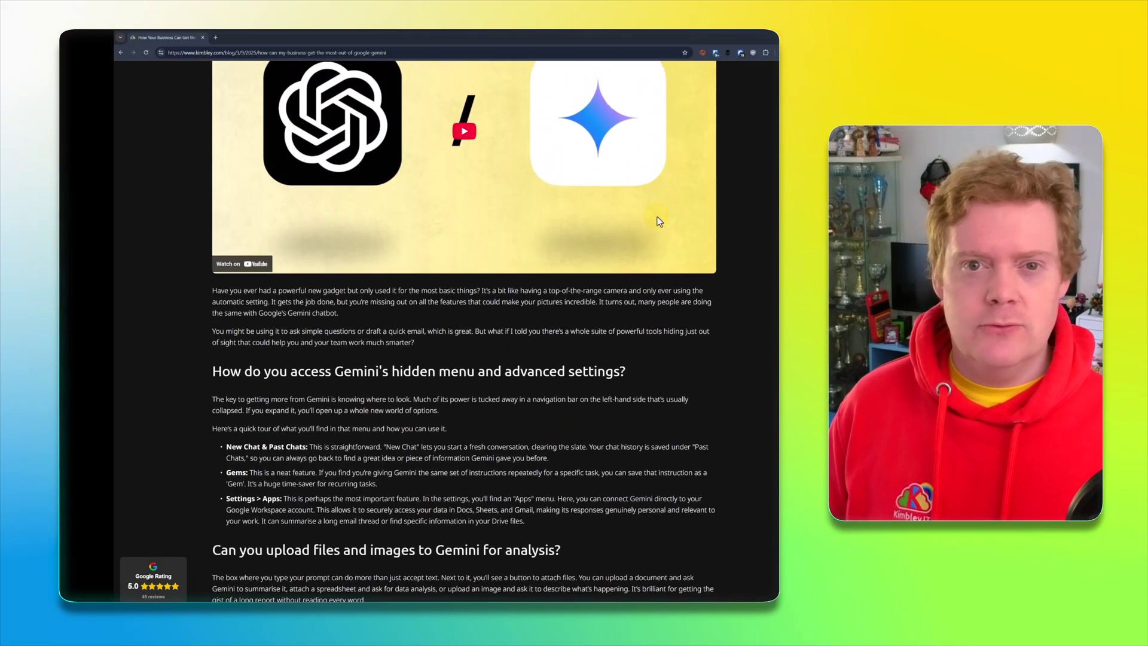
{"action": "scroll", "coordinate": [658, 222], "scroll_direction": "down", "scroll_amount": 2}
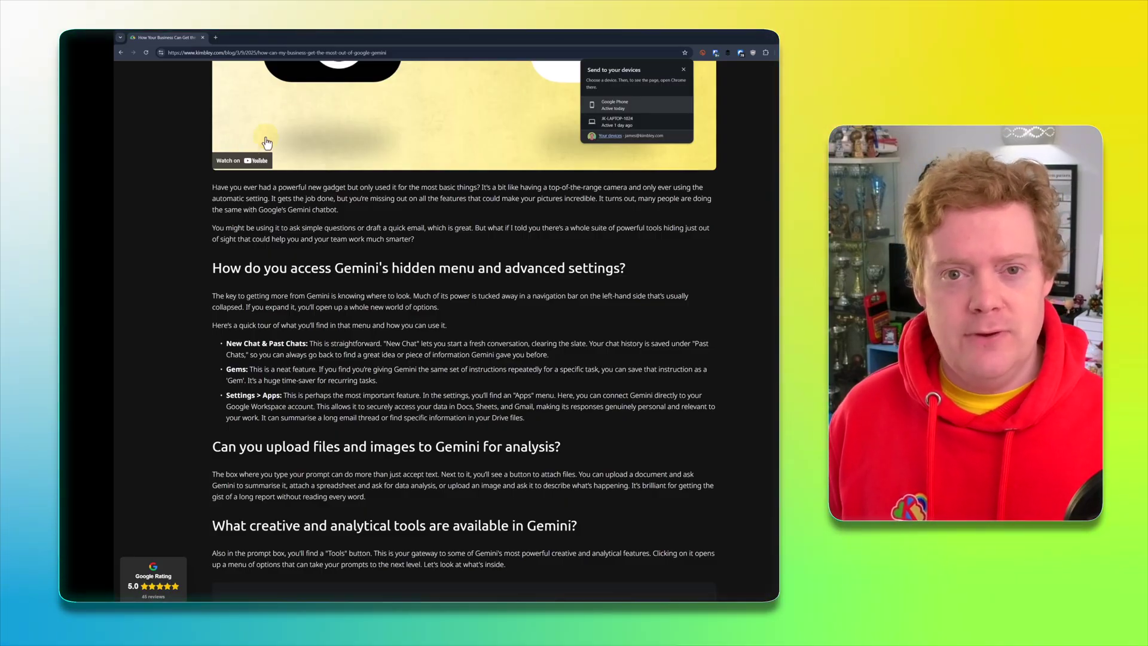
{"action": "left_click", "coordinate": [612, 102]}
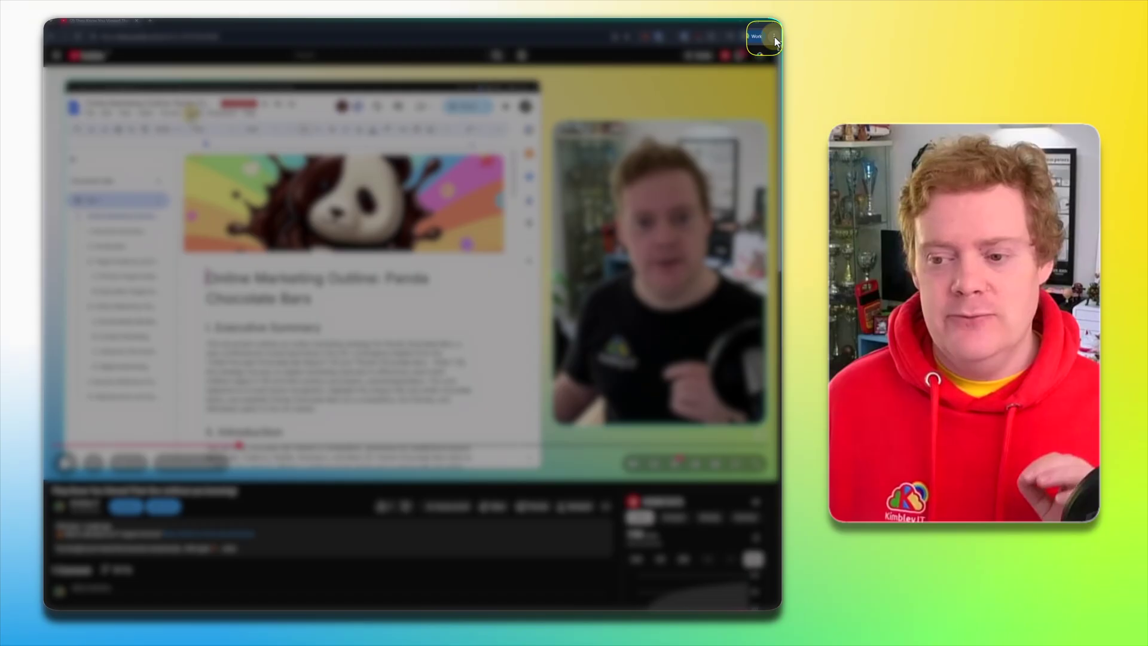
Step: Turn on Live Caption in Accessibility settings, then close the Settings tab
{"action": "left_click", "coordinate": [774, 37]}
{"action": "left_click", "coordinate": [697, 296]}
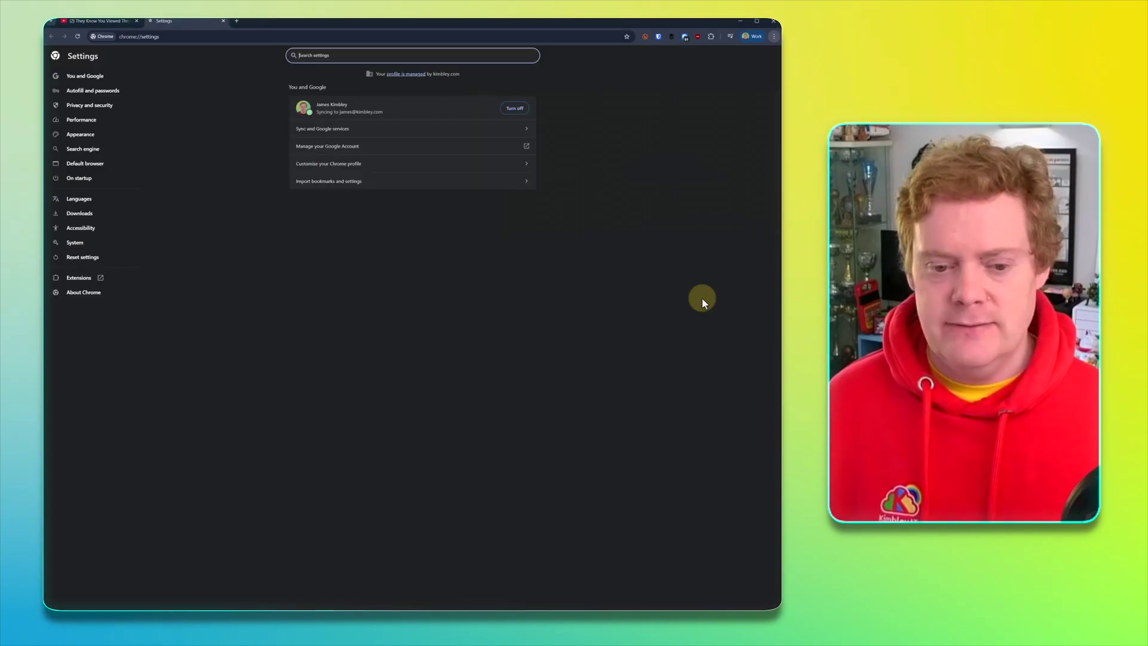
{"action": "left_click", "coordinate": [91, 228]}
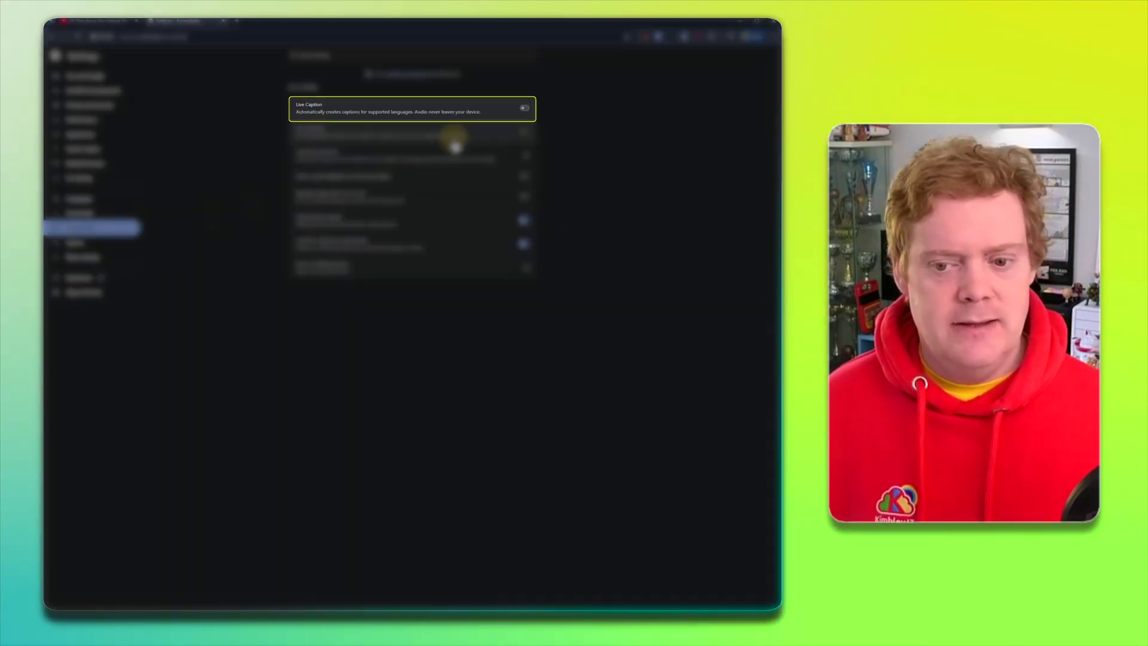
{"action": "left_click", "coordinate": [524, 113]}
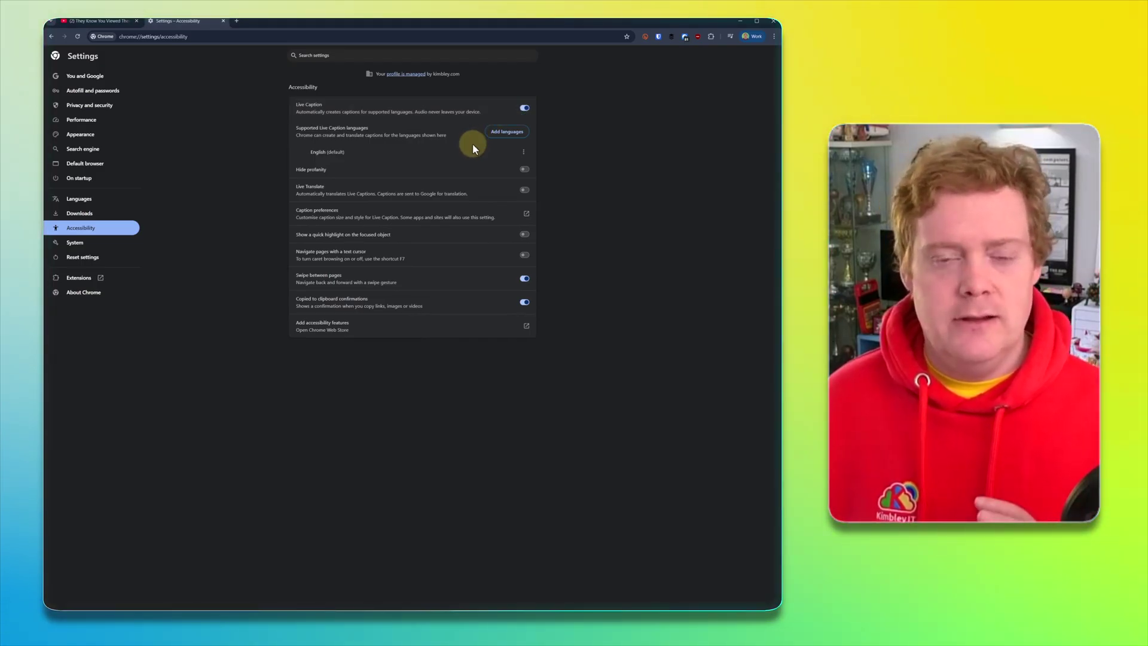
{"action": "left_click", "coordinate": [223, 22]}
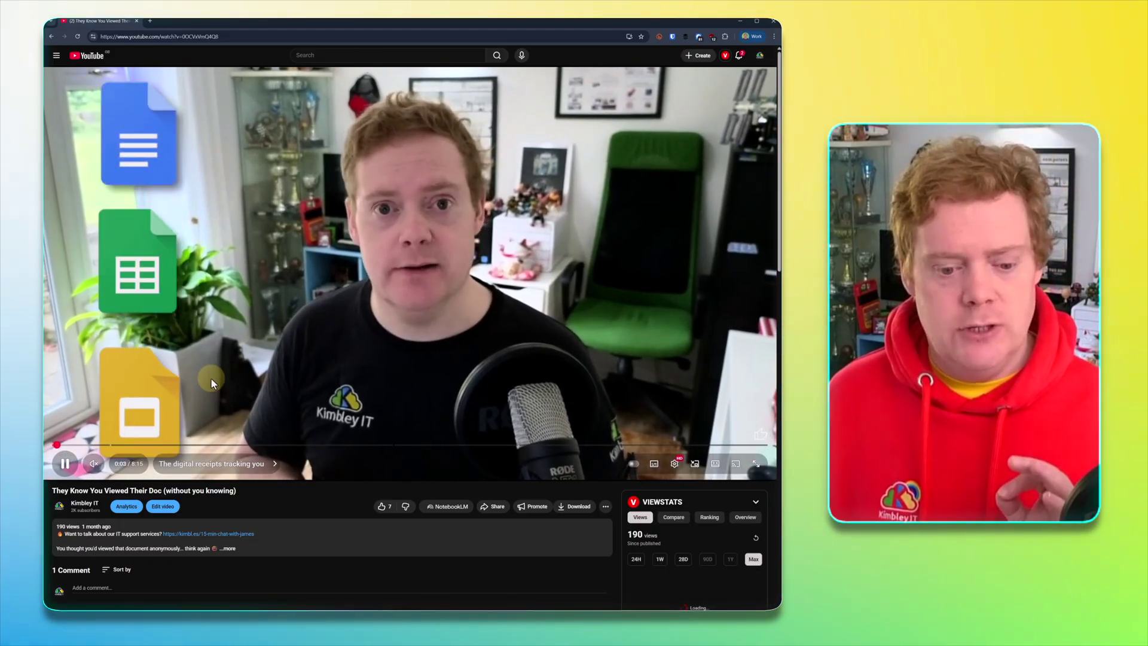
Step: Unmute the YouTube video, move the live captions over its top right, and minimize the window
{"action": "left_click", "coordinate": [93, 465]}
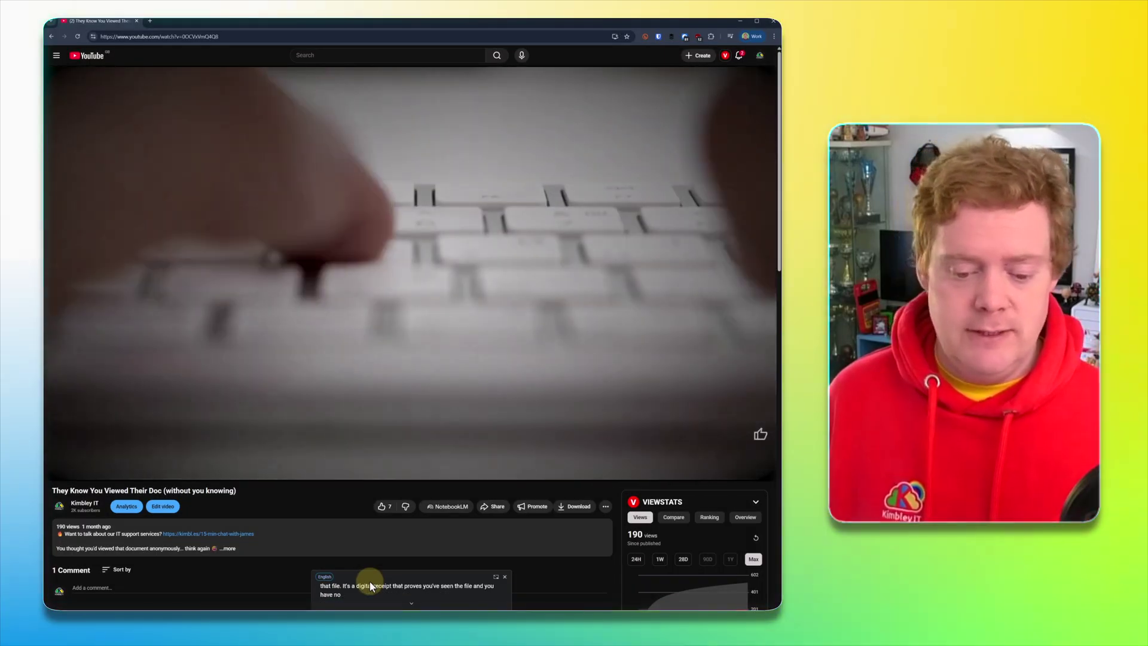
{"action": "left_click_drag", "start_coordinate": [370, 581], "coordinate": [492, 145]}
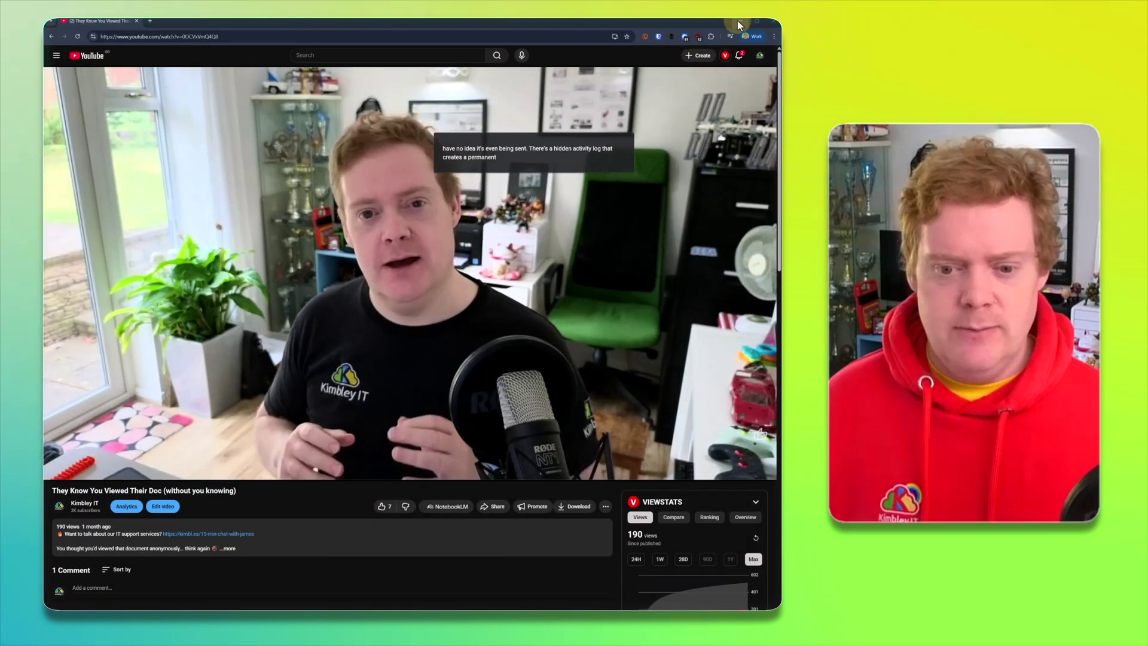
{"action": "left_click", "coordinate": [739, 20]}
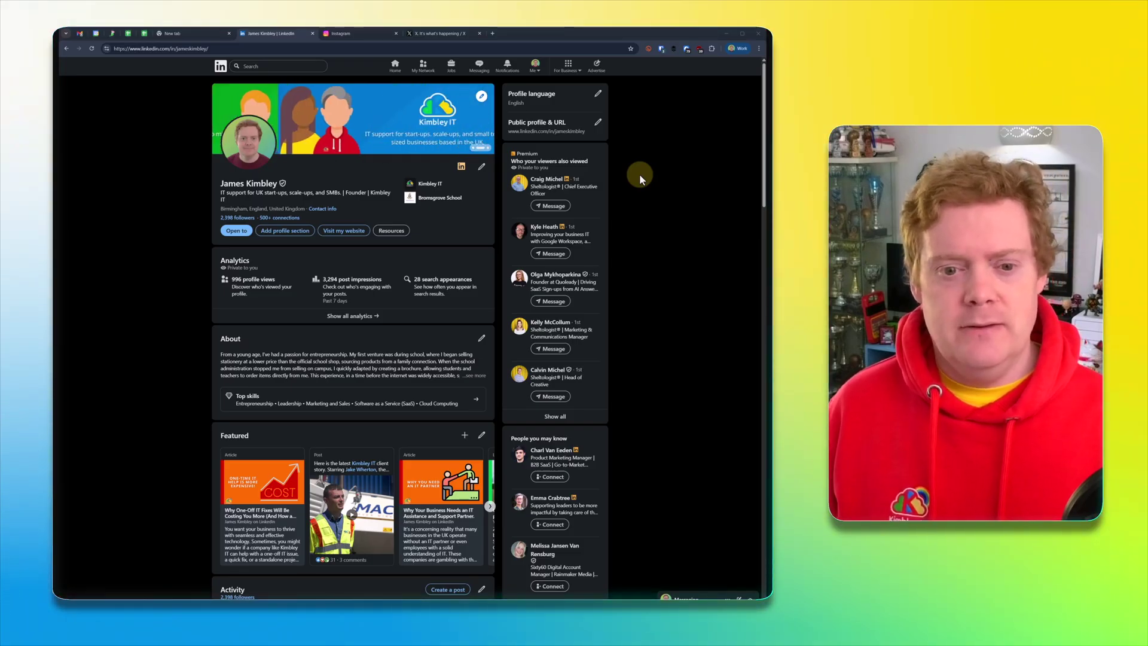
{"action": "right_click", "coordinate": [245, 33]}
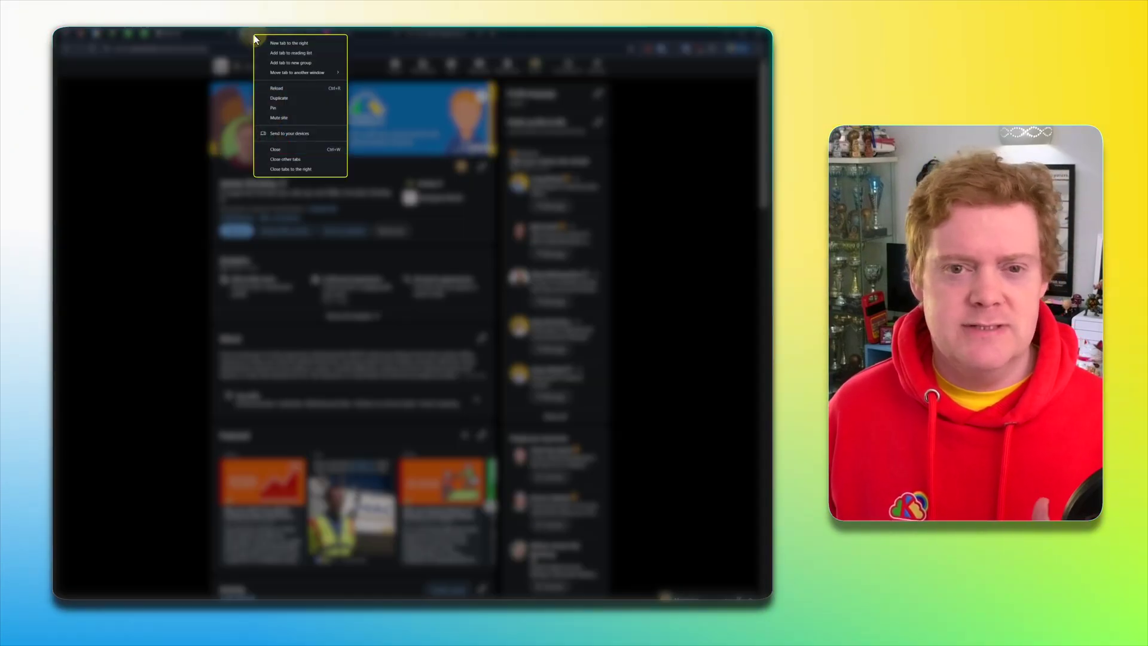
{"action": "left_click", "coordinate": [273, 108]}
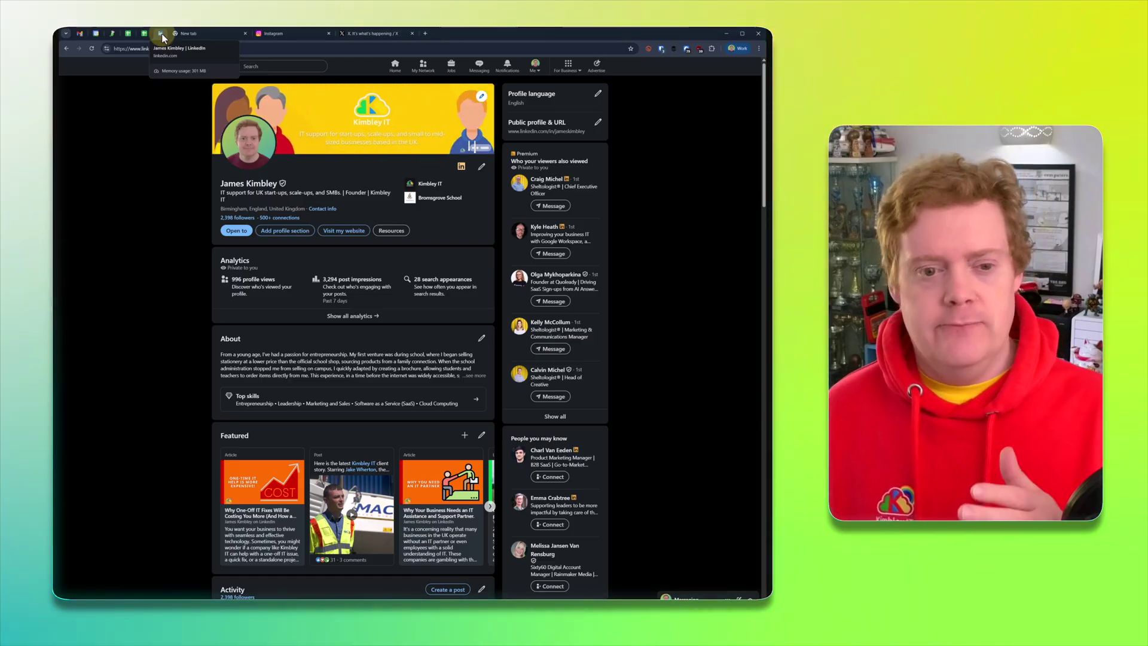
{"action": "right_click", "coordinate": [162, 36]}
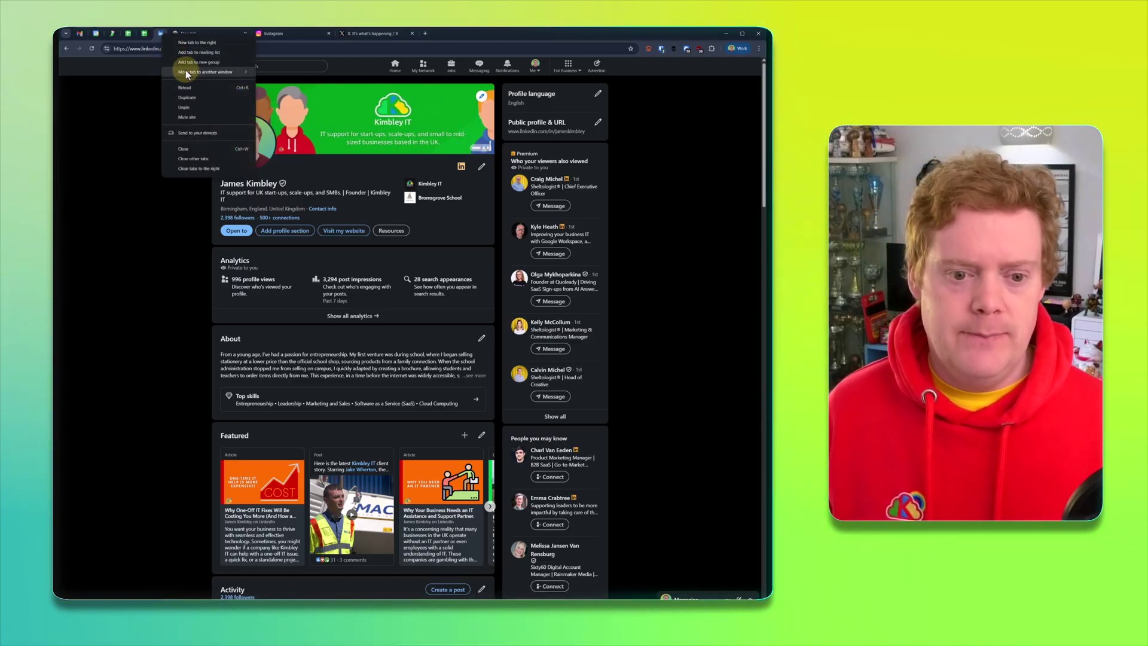
{"action": "left_click", "coordinate": [195, 108]}
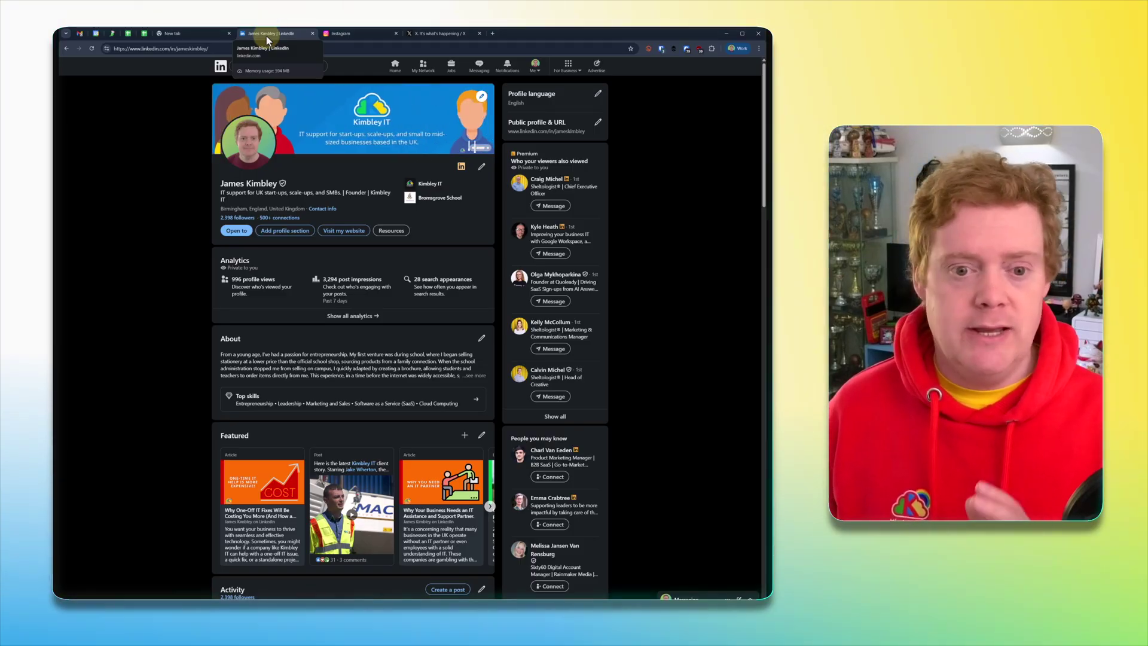
Step: Put the LinkedIn tab into a new tab group named 'Social'
{"action": "right_click", "coordinate": [267, 31]}
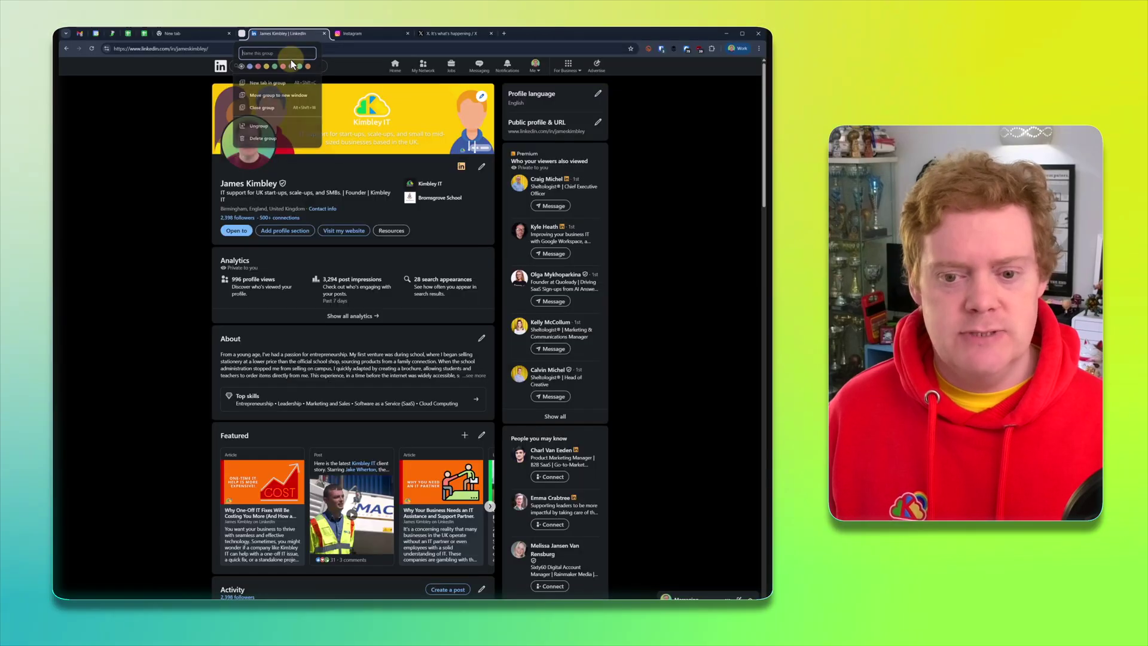
{"action": "left_click", "coordinate": [290, 60]}
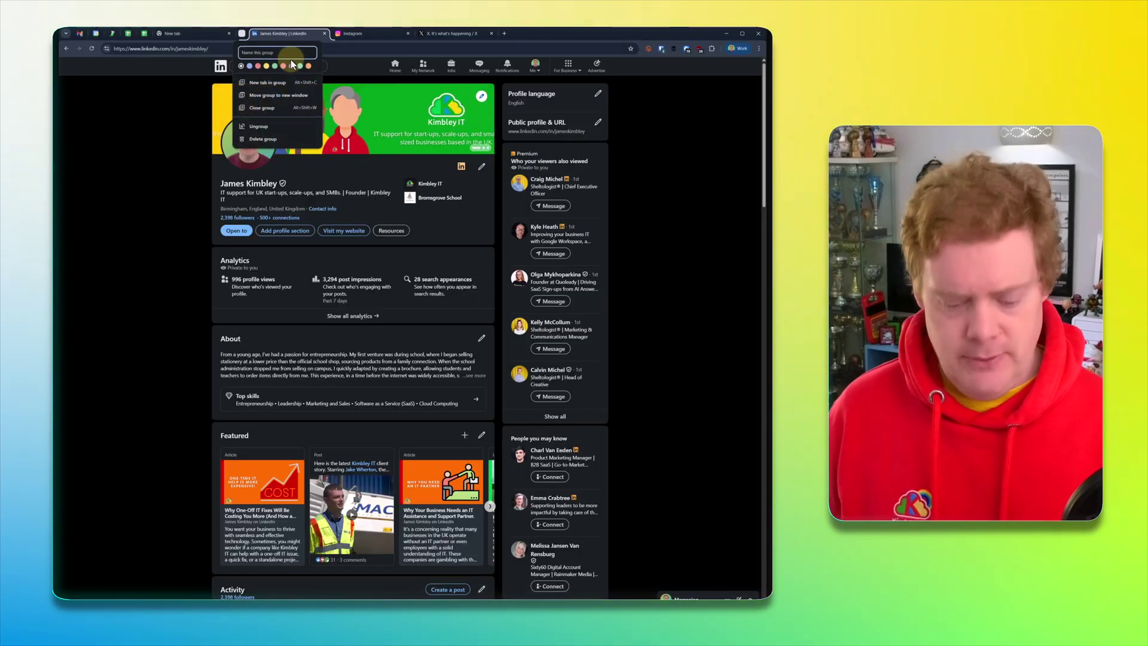
{"action": "type", "text": "Social"}
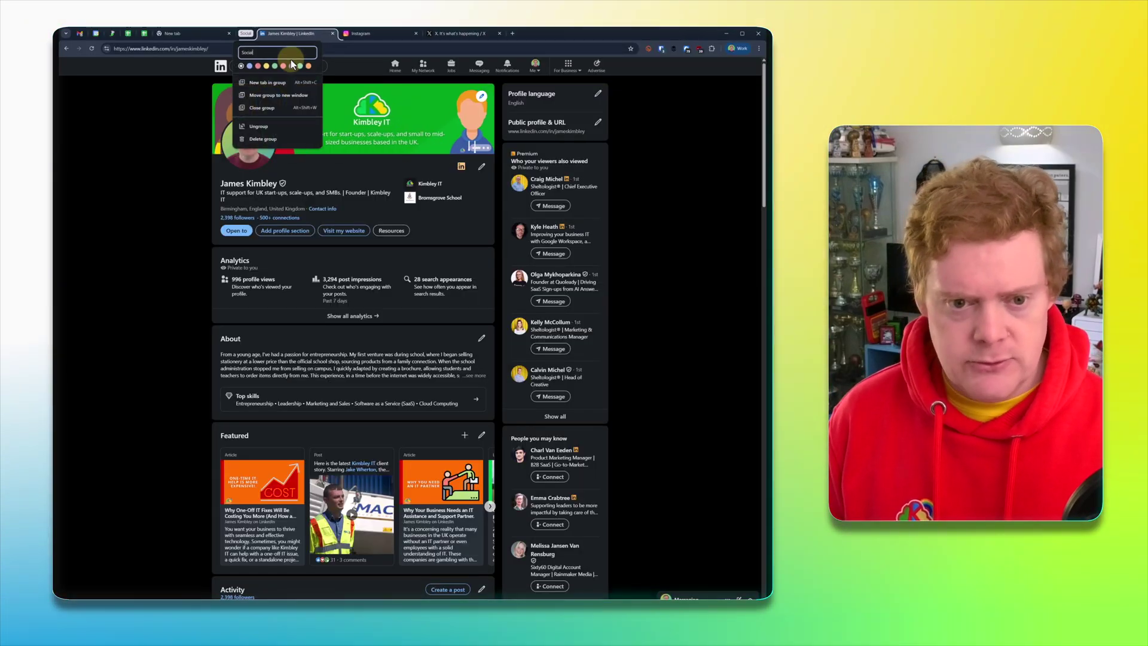
{"action": "key", "text": "Return"}
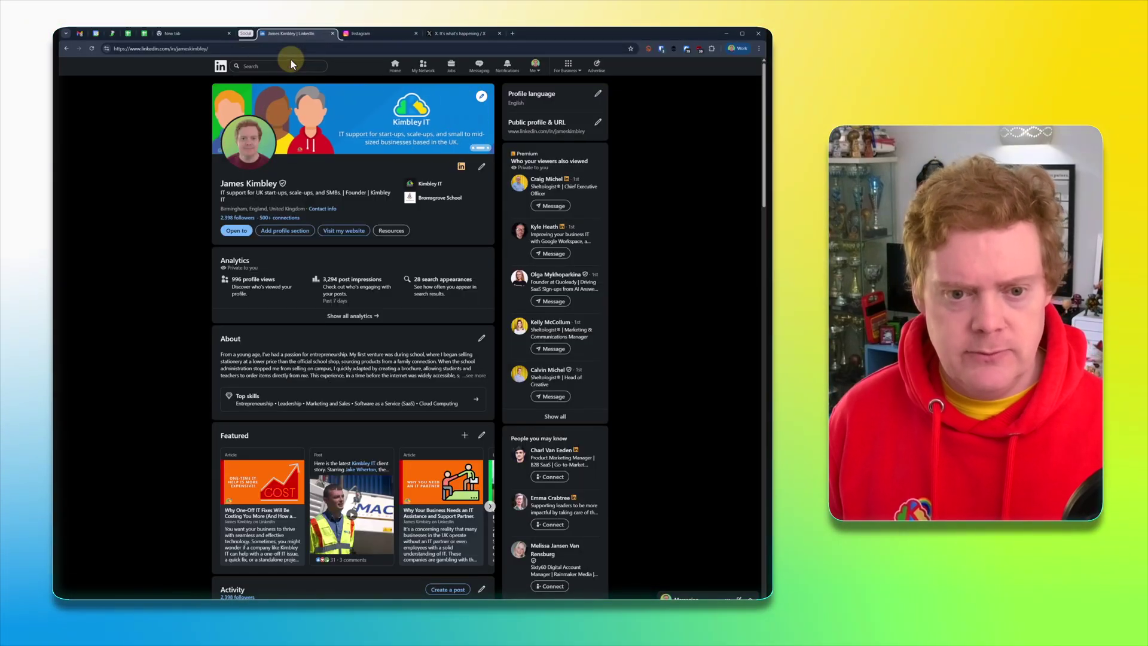
Step: Add a neighbouring tab to the Social group
{"action": "right_click", "coordinate": [371, 38]}
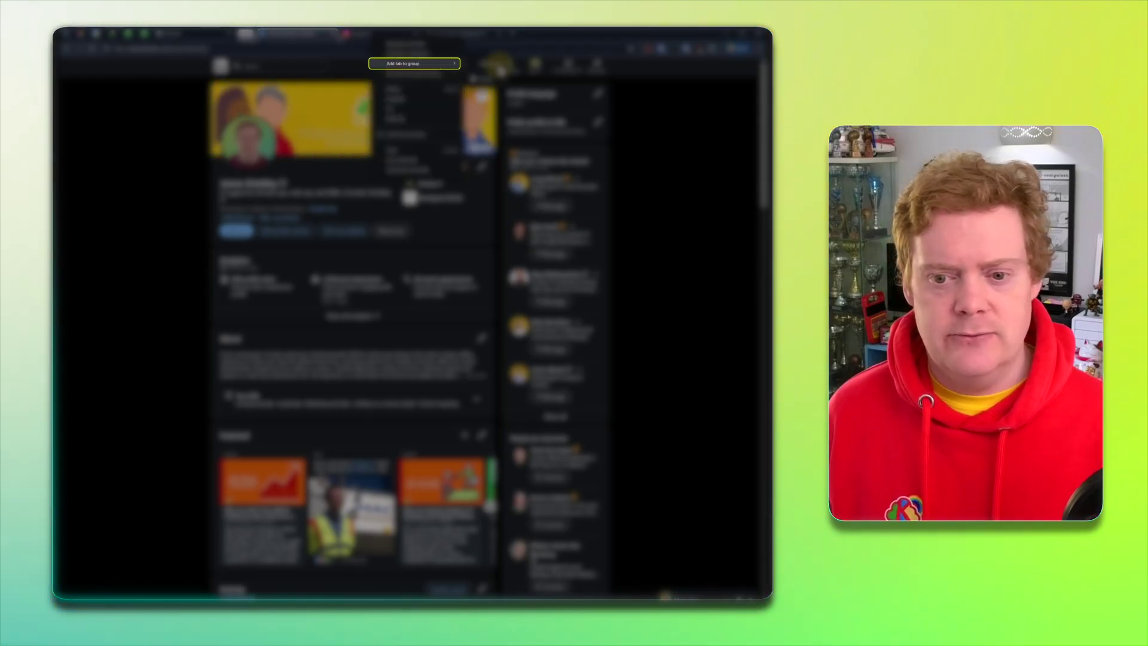
{"action": "right_click", "coordinate": [451, 35]}
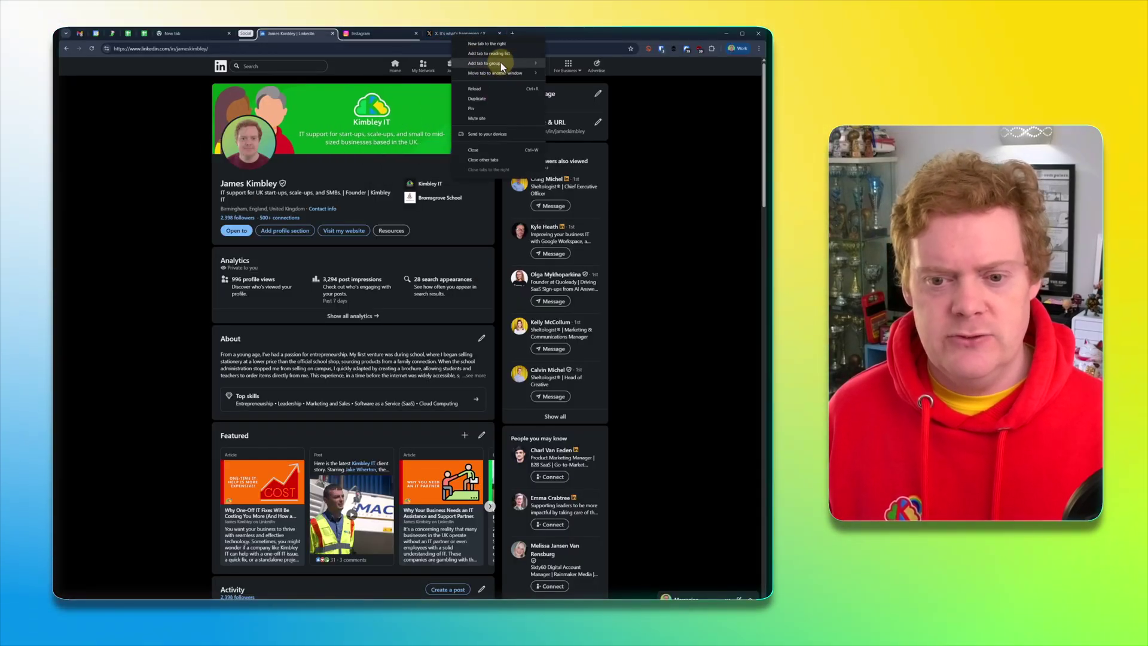
{"action": "left_click", "coordinate": [565, 79]}
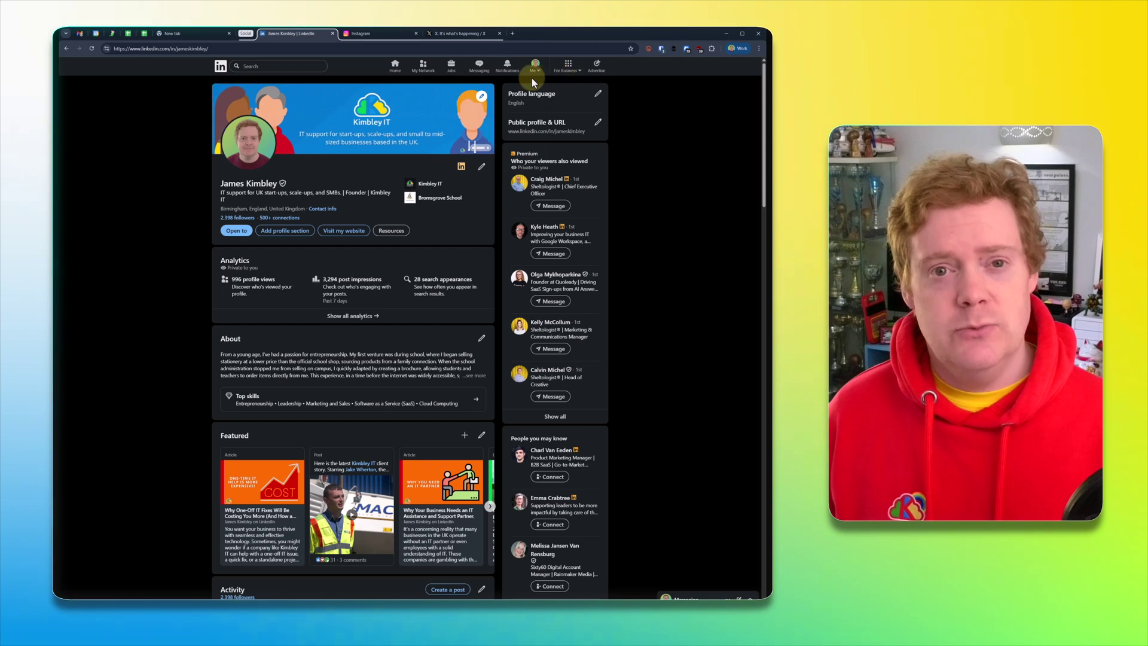
Step: Collapse and re-expand the Social group chip, then close the group
{"action": "left_click", "coordinate": [244, 34]}
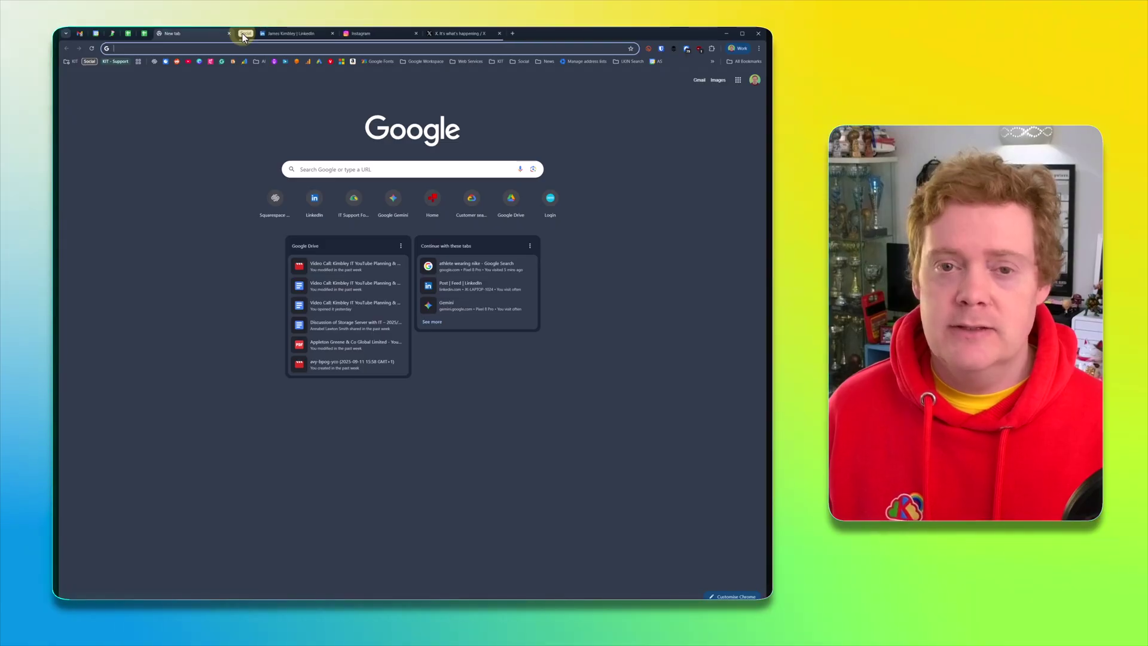
{"action": "left_click", "coordinate": [245, 34]}
{"action": "right_click", "coordinate": [246, 35]}
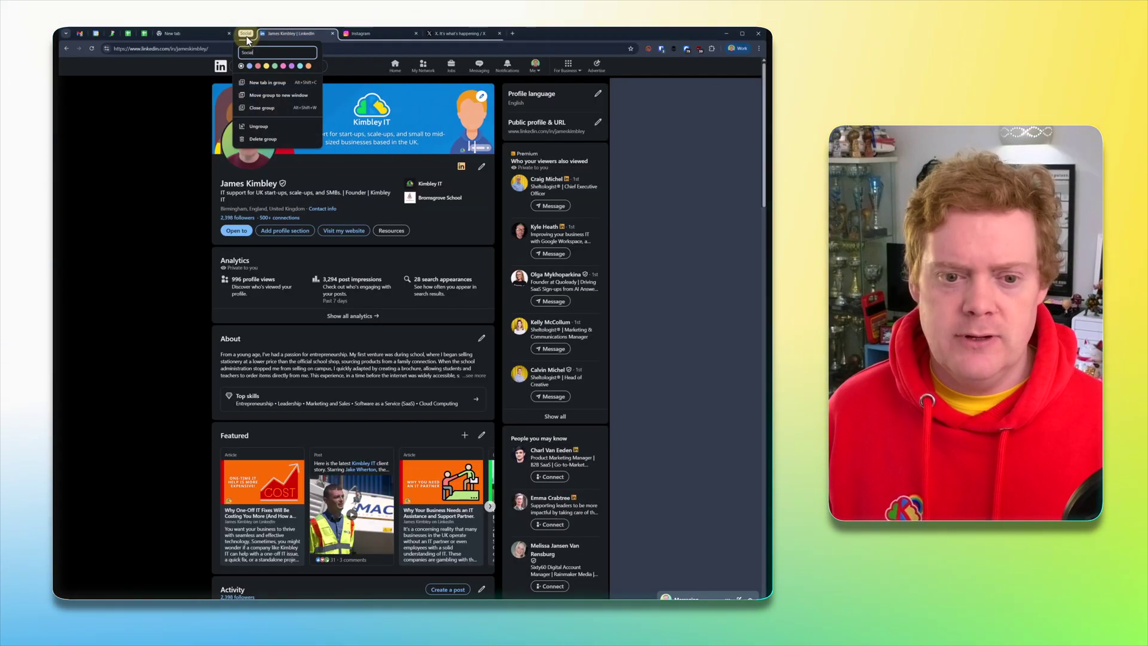
{"action": "left_click", "coordinate": [270, 110]}
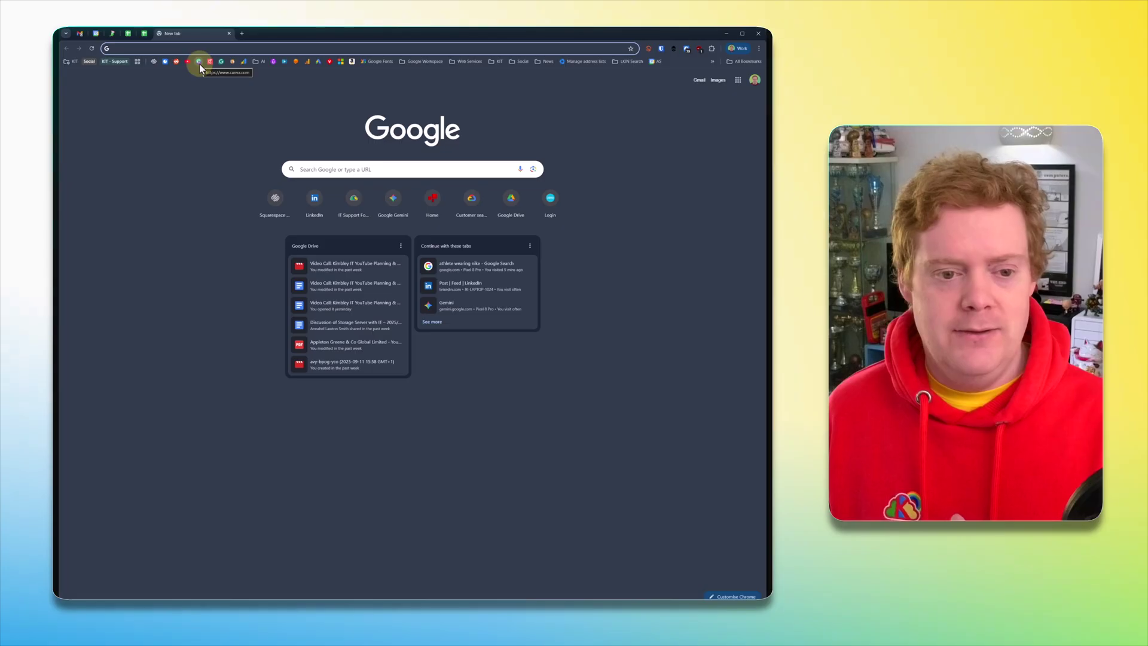
Step: Reopen all tabs of the saved Social group from the bookmarks bar
{"action": "middle_click", "coordinate": [88, 61]}
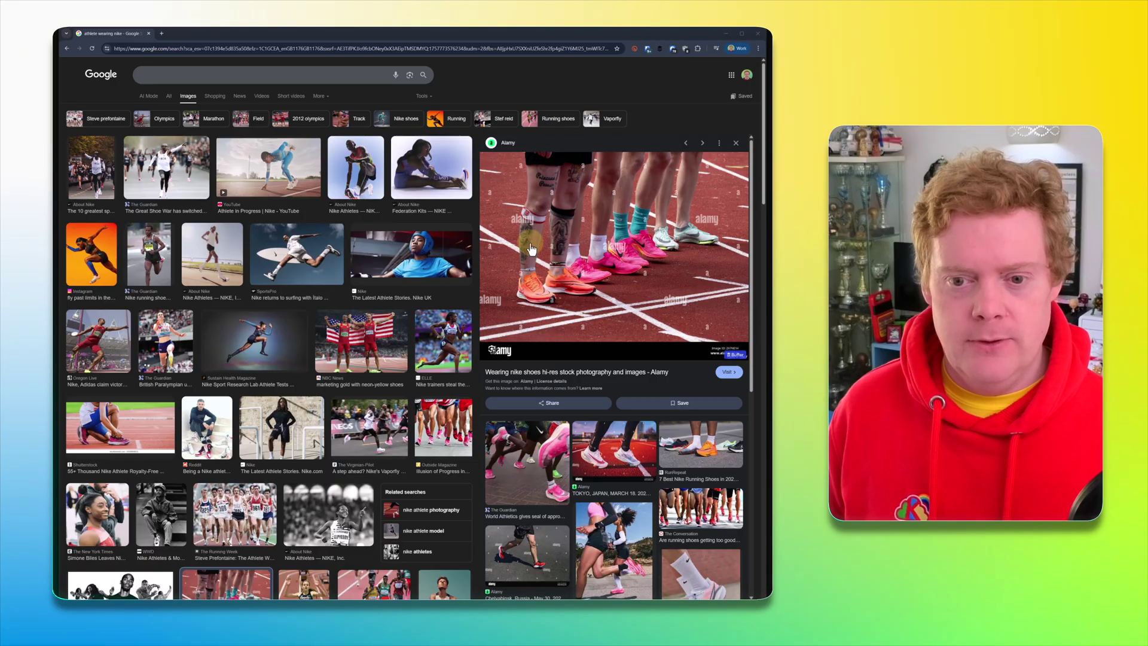
Step: Use Ask Google about this page to Lens-search the orange running shoes and browse Visual matches
{"action": "left_click", "coordinate": [461, 50]}
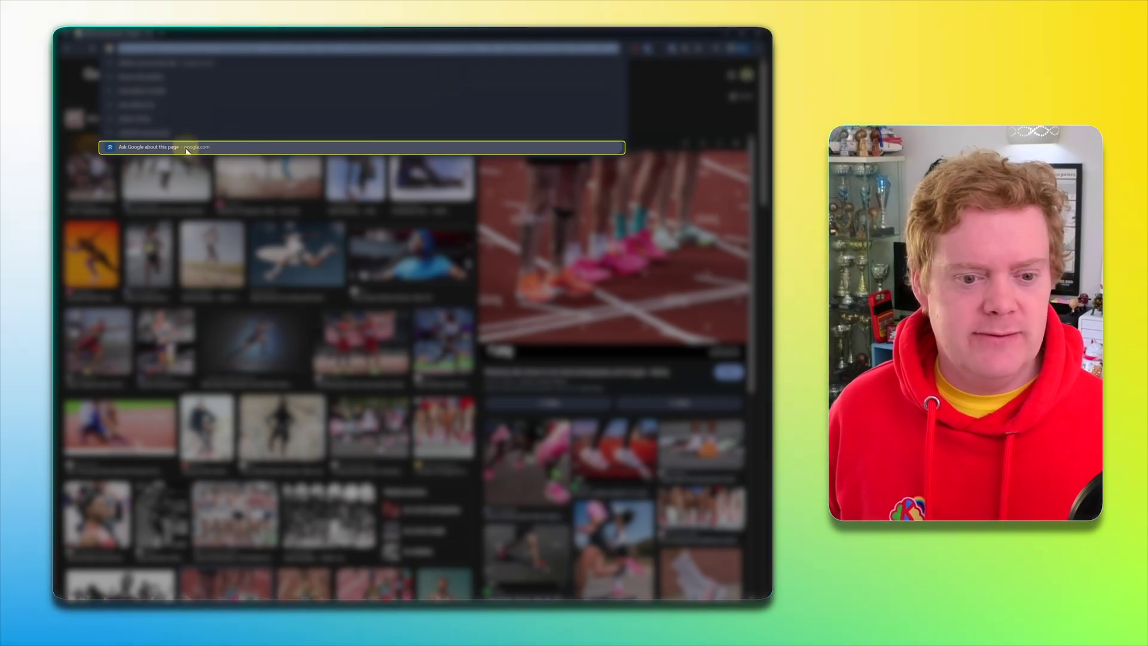
{"action": "left_click", "coordinate": [187, 148]}
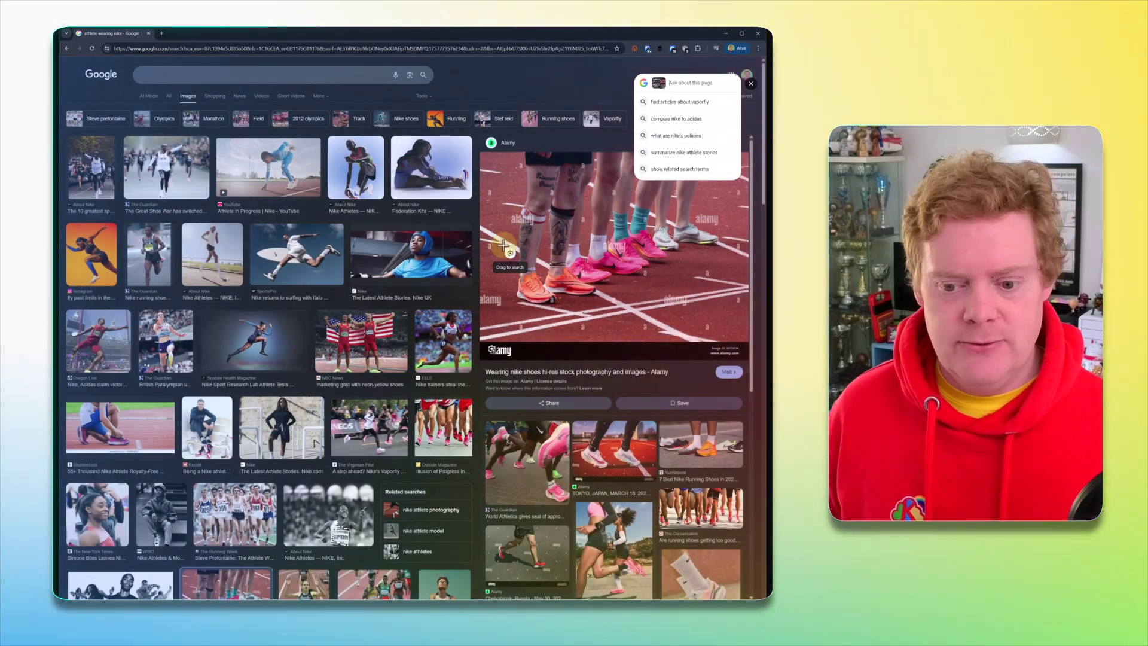
{"action": "left_click_drag", "start_coordinate": [503, 245], "coordinate": [600, 310]}
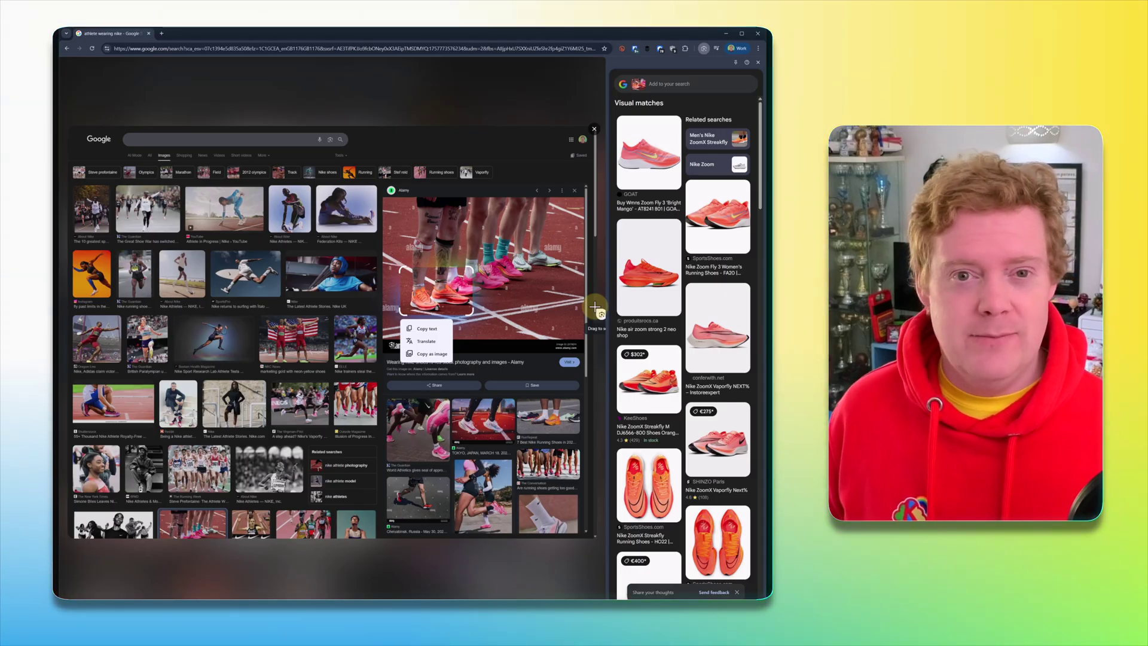
{"action": "scroll", "coordinate": [669, 284], "scroll_direction": "down", "scroll_amount": 5}
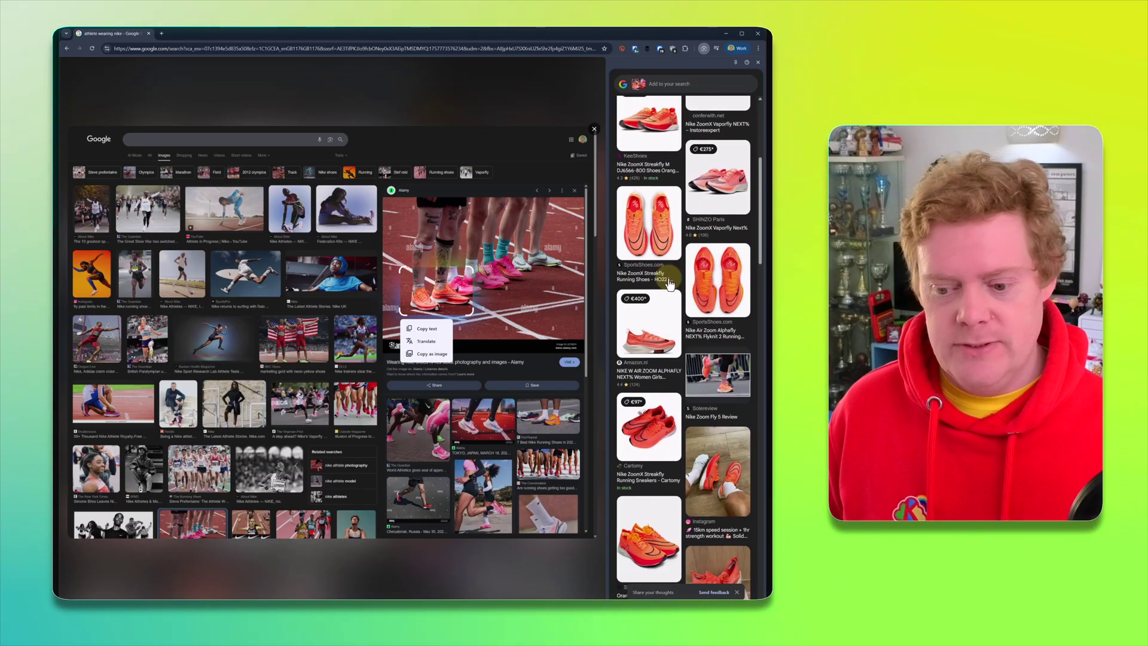
{"action": "scroll", "coordinate": [670, 284], "scroll_direction": "down", "scroll_amount": 2}
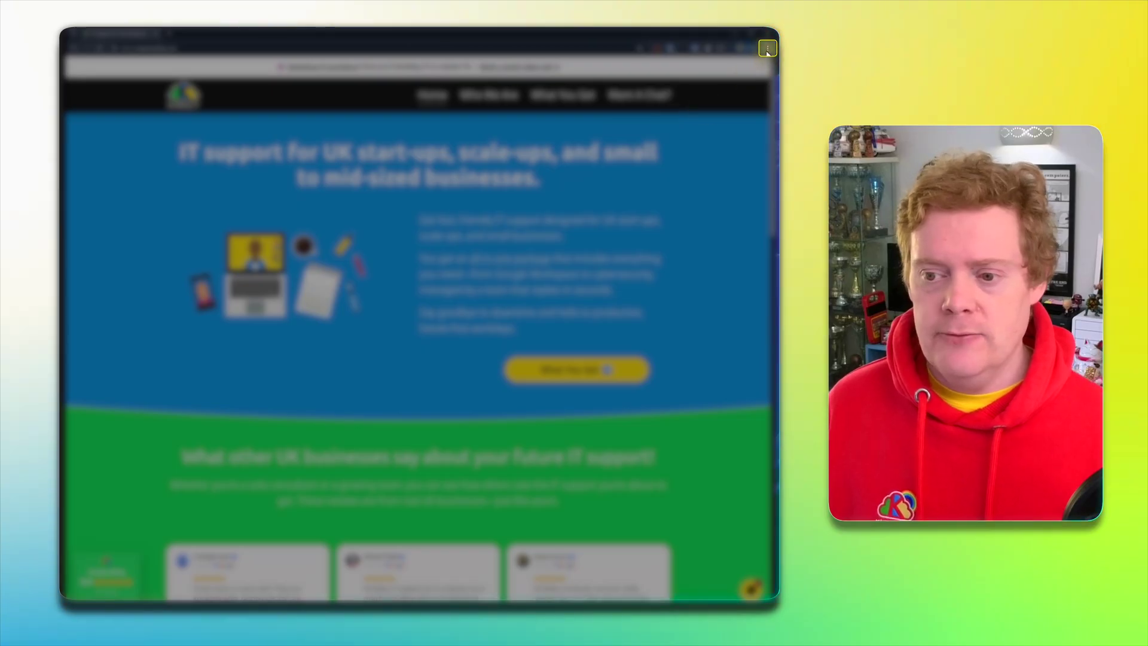
Step: Generate a QR code for the kimbley.com homepage via Cast, save and share
{"action": "left_click", "coordinate": [767, 49]}
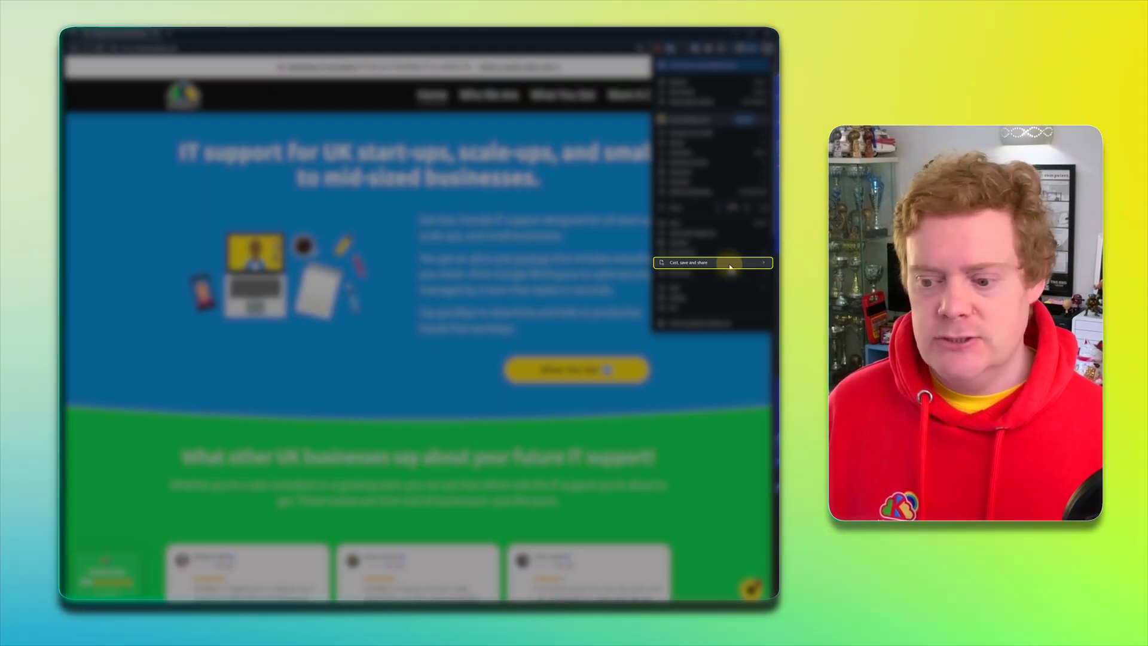
{"action": "mouse_move", "coordinate": [725, 263]}
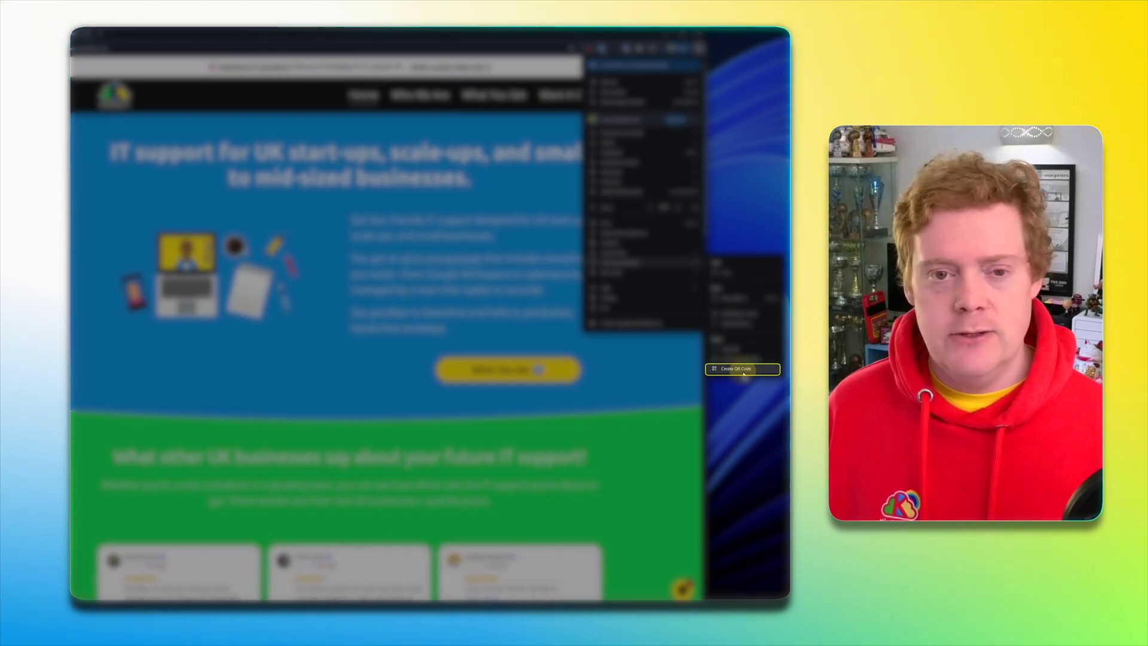
{"action": "left_click", "coordinate": [743, 369]}
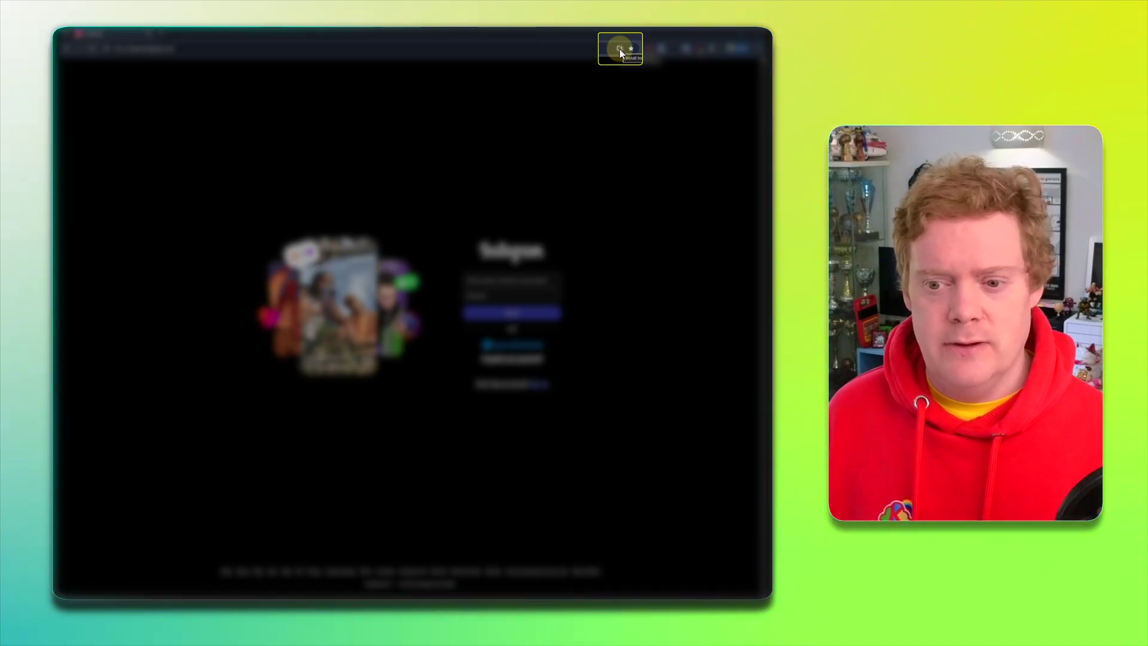
Step: Install Instagram as a standalone app and minimize its app window
{"action": "left_click", "coordinate": [619, 49]}
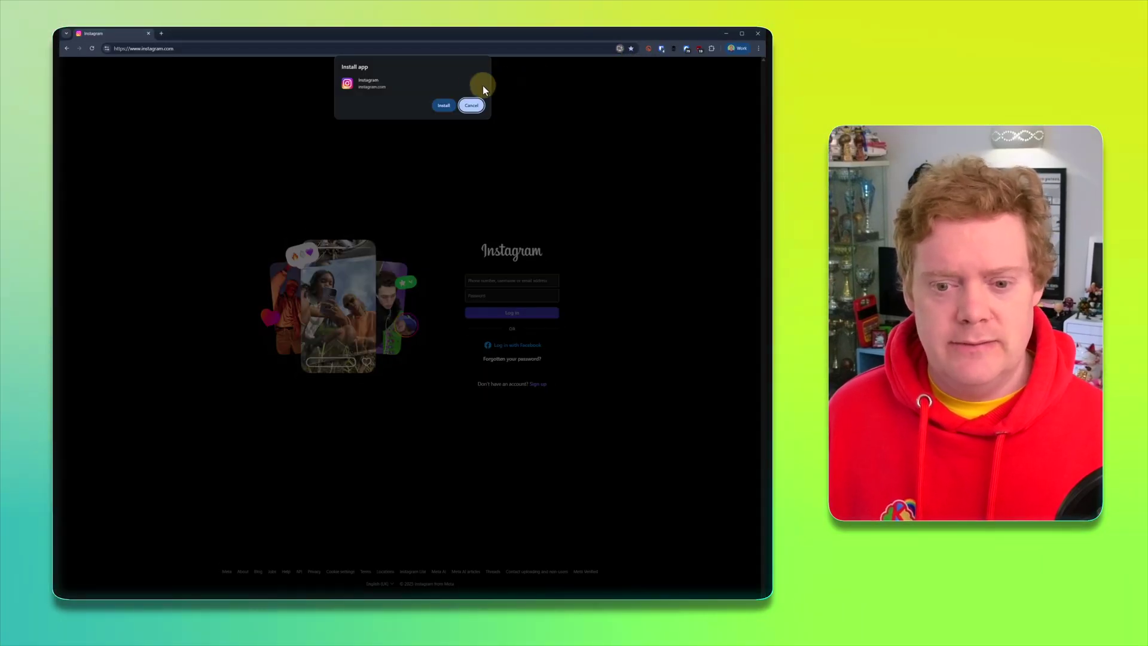
{"action": "left_click", "coordinate": [443, 106]}
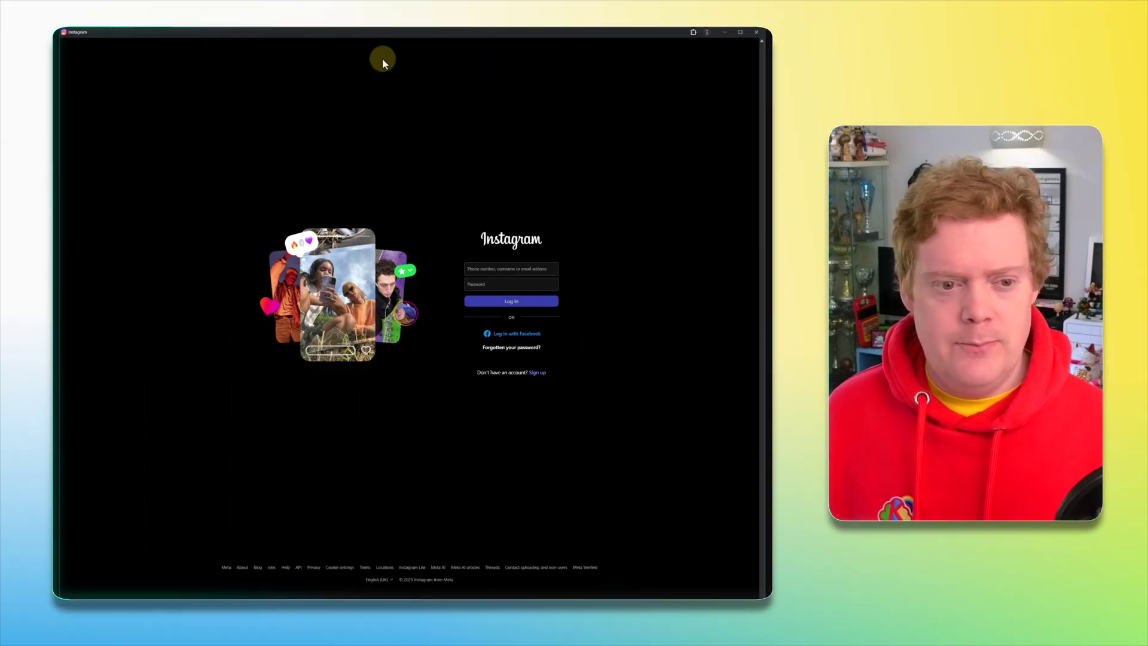
{"action": "left_click", "coordinate": [725, 31]}
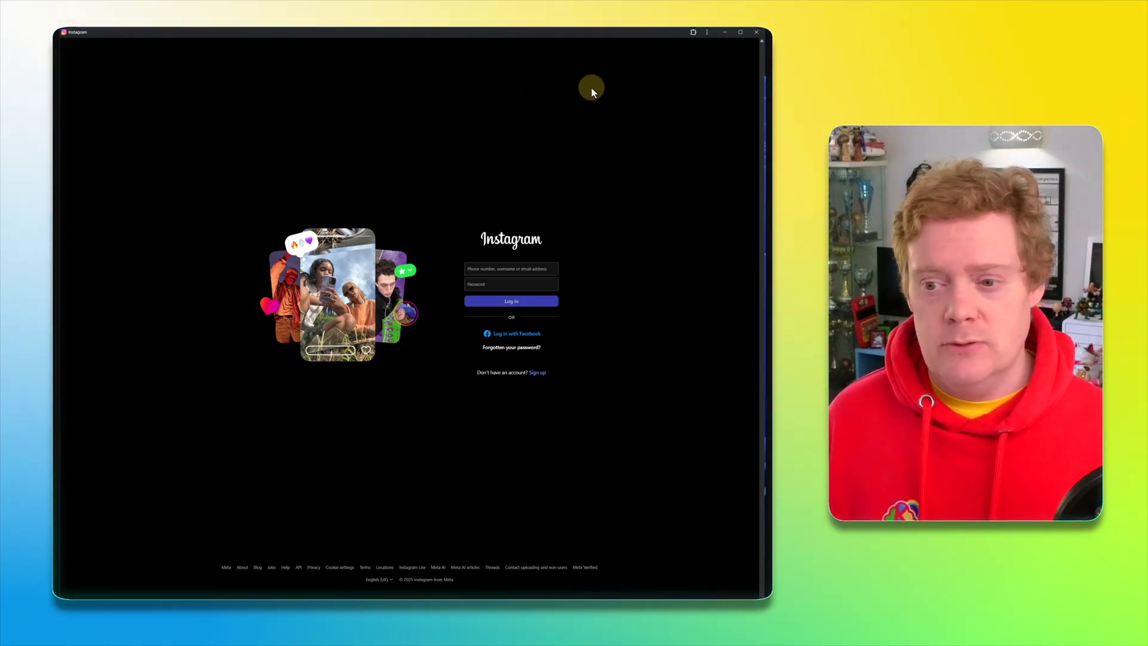
{"action": "left_click", "coordinate": [724, 34]}
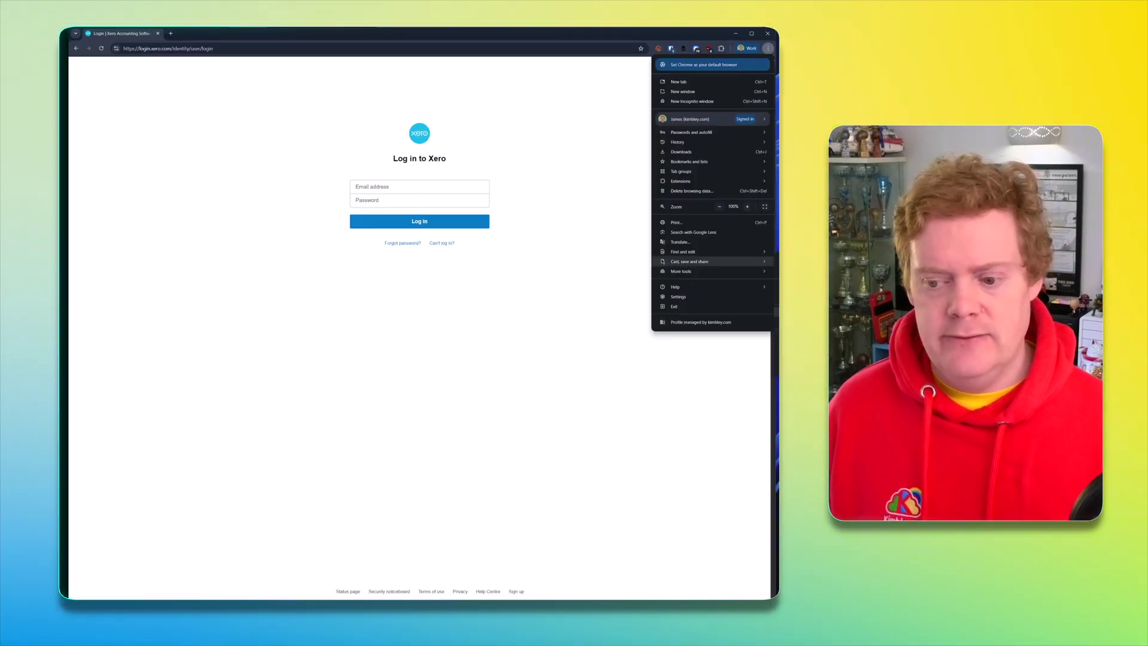
Step: Dismiss the open browser menu
{"action": "key", "text": "Escape"}
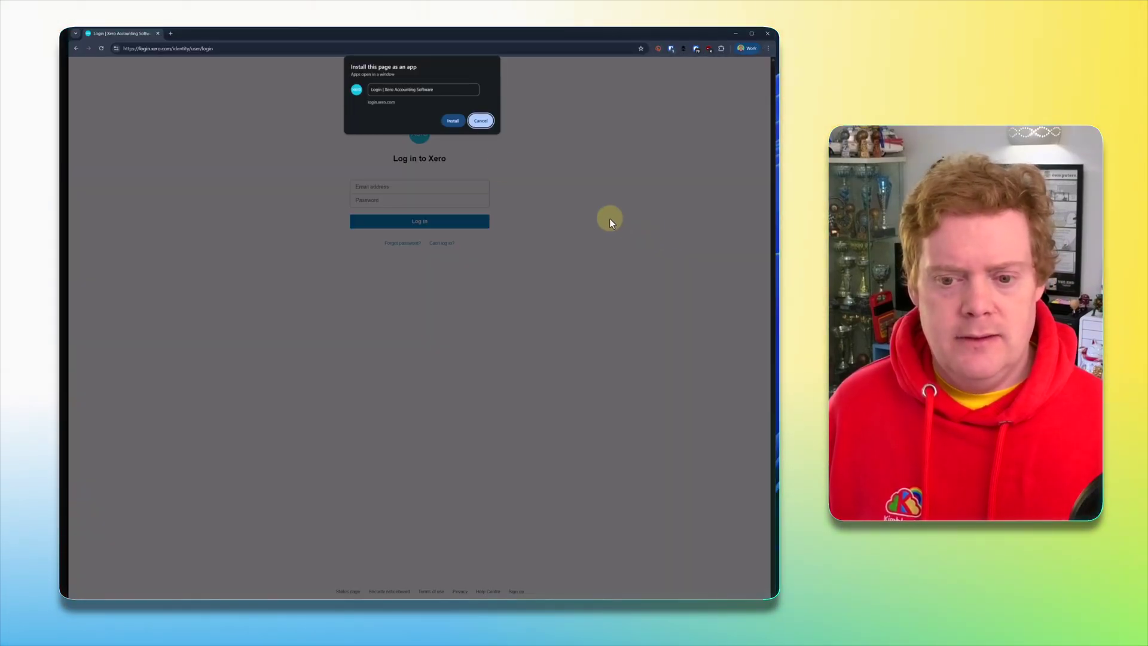